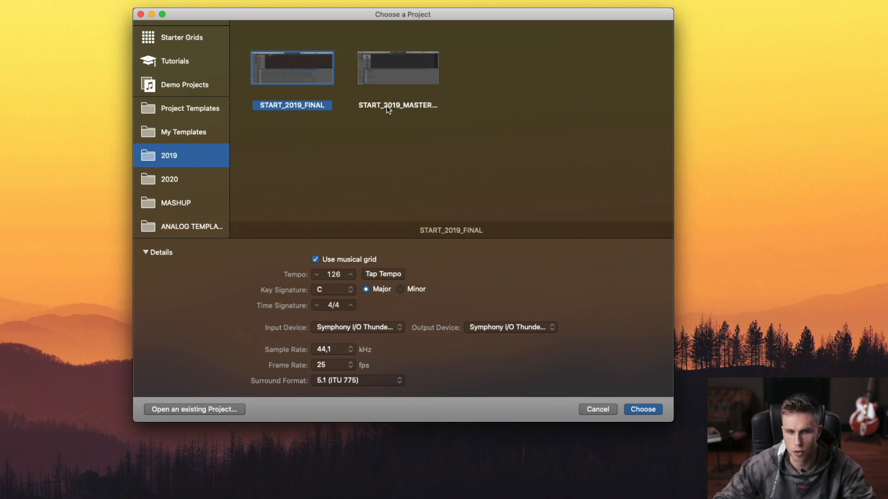
# Look through the project templates stored in the 2019, 2020 and MASHUP folders
pyautogui.click(387, 106)
pyautogui.click(307, 105)
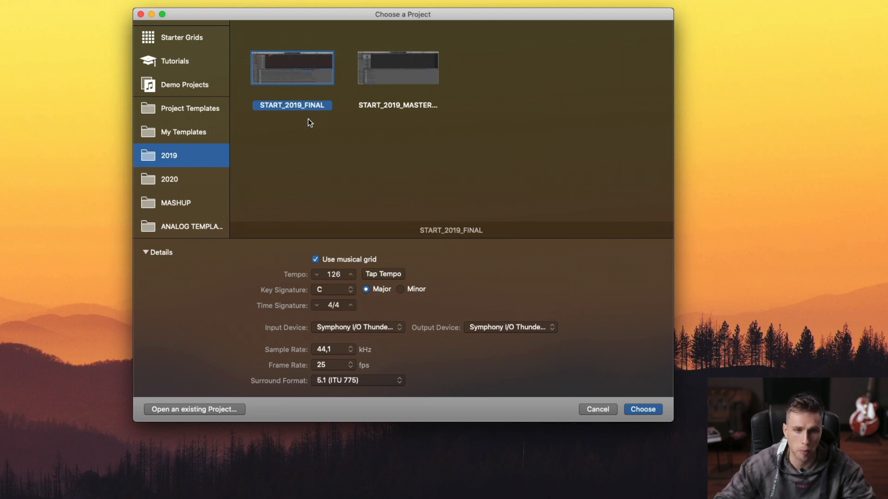
pyautogui.click(358, 88)
pyautogui.click(317, 81)
pyautogui.click(393, 76)
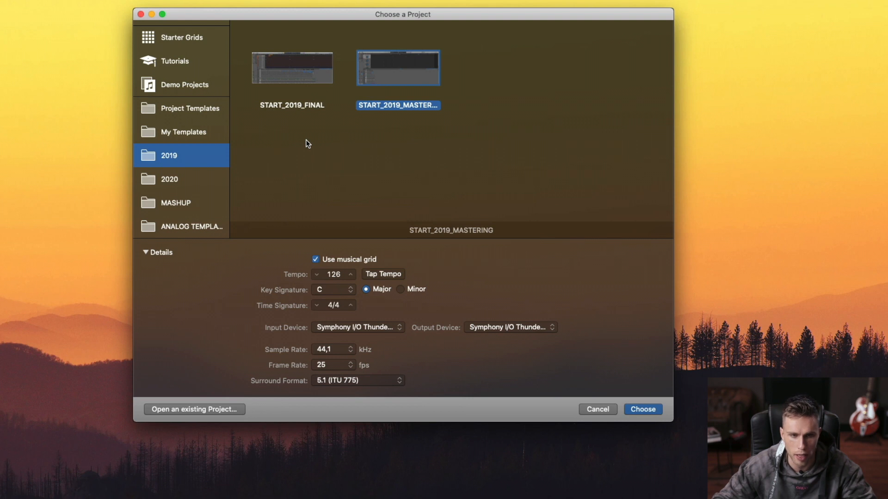
pyautogui.click(177, 181)
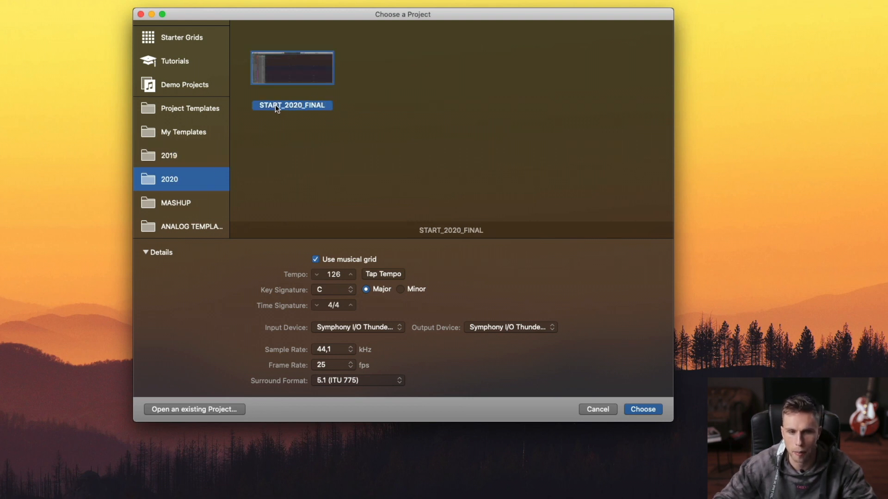
pyautogui.click(202, 204)
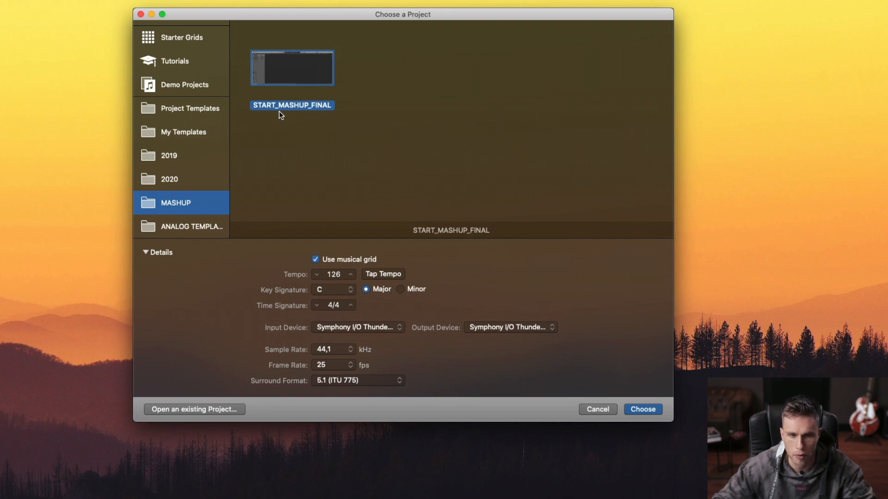
# Review the analog templates: Audio / Hardware inputs, Mic Recording, Synths Audio / Midi and Synths Audio
pyautogui.click(194, 227)
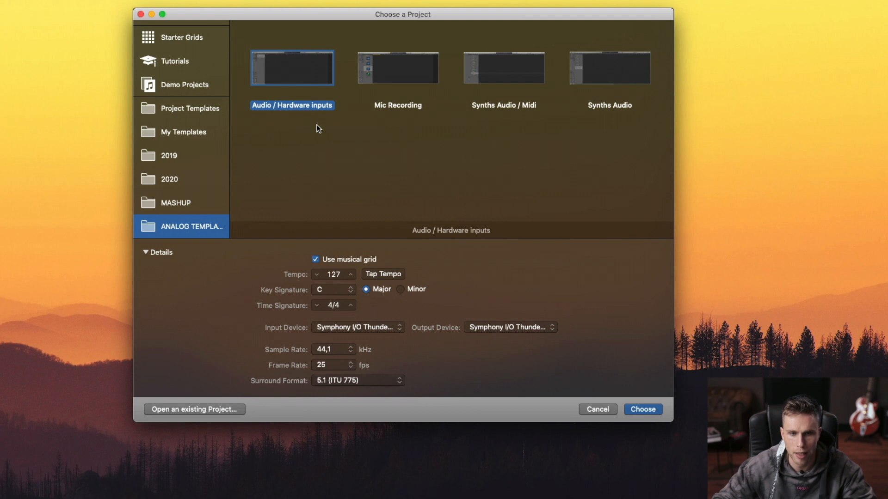
pyautogui.click(398, 76)
pyautogui.click(476, 80)
pyautogui.click(599, 71)
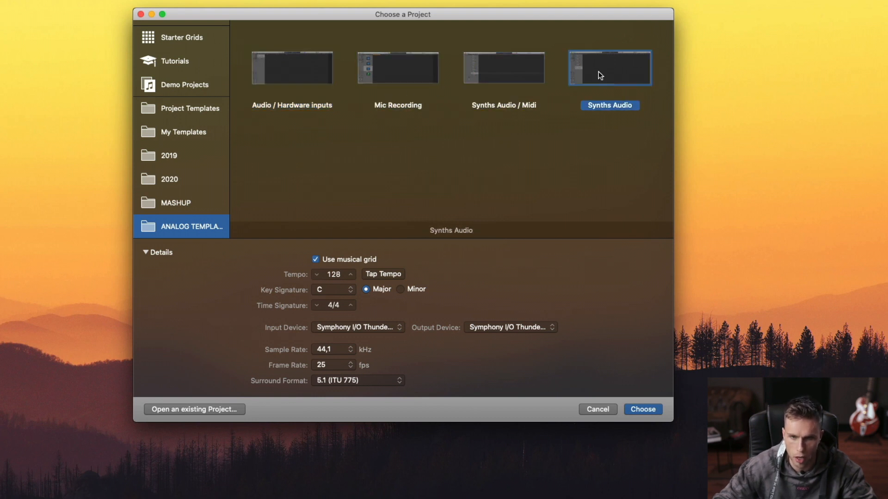
pyautogui.click(307, 79)
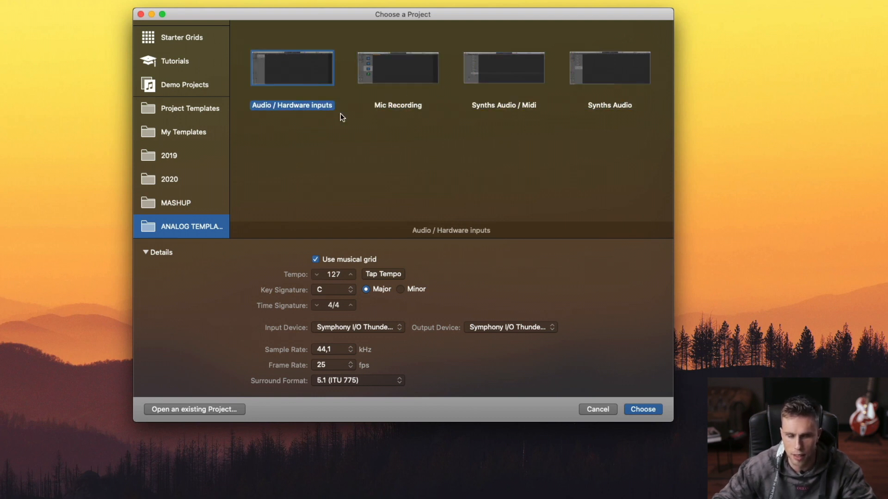
pyautogui.click(393, 90)
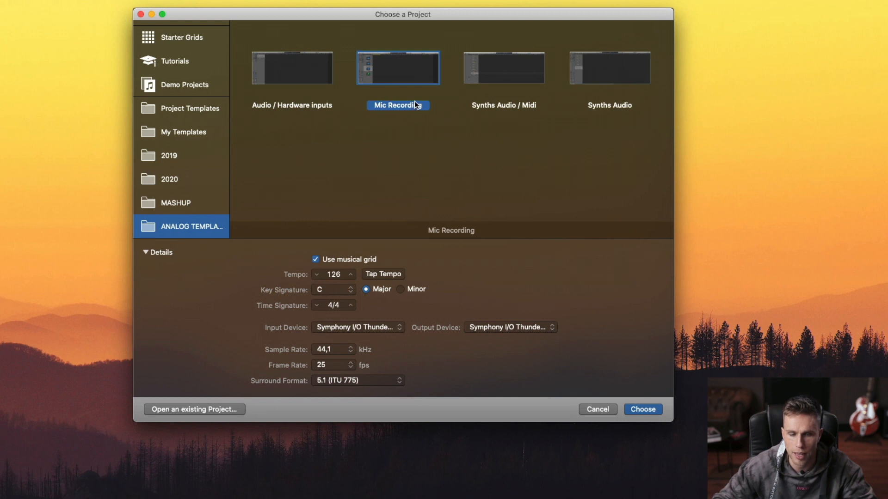
pyautogui.click(481, 81)
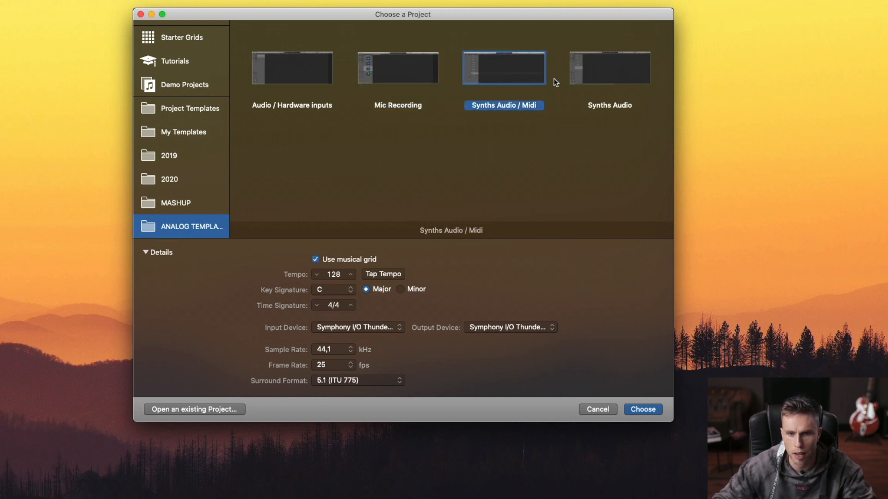
pyautogui.click(589, 77)
pyautogui.click(285, 79)
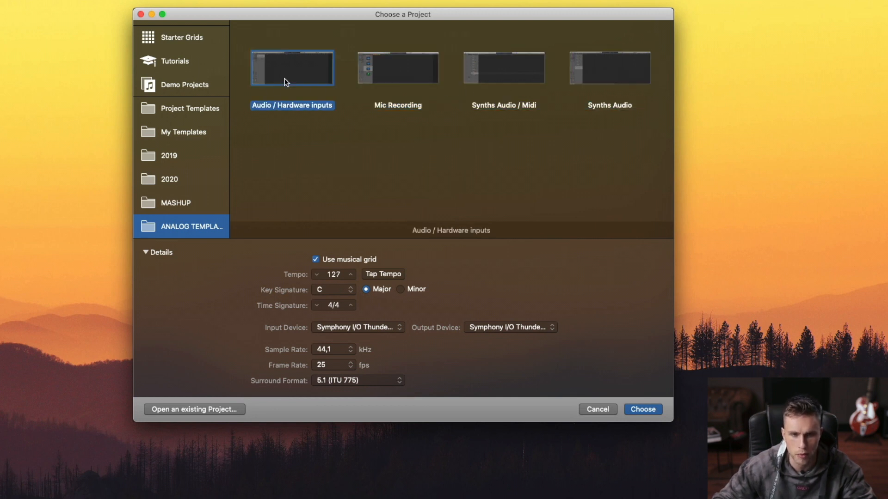
# Create a new project from the START_2020_FINAL template in the 2020 folder and look over its tracks
pyautogui.click(176, 183)
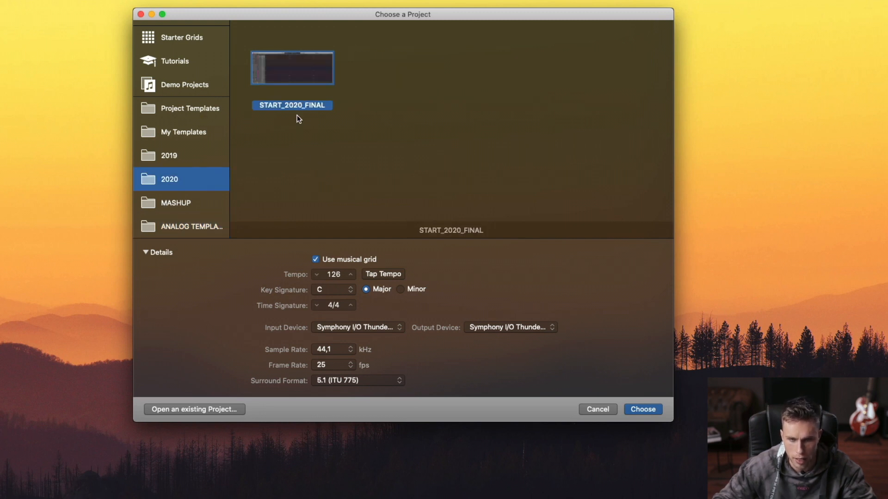
pyautogui.click(651, 409)
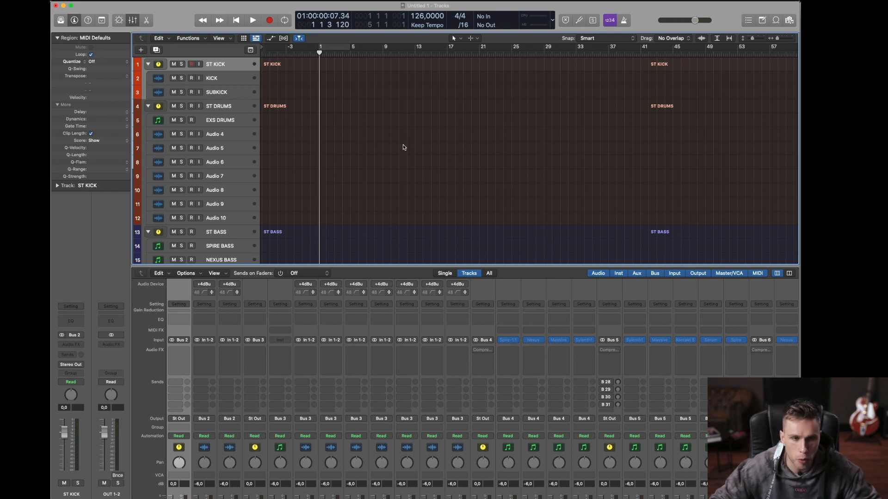
pyautogui.scroll(-5, 403, 145)
pyautogui.scroll(5, 403, 146)
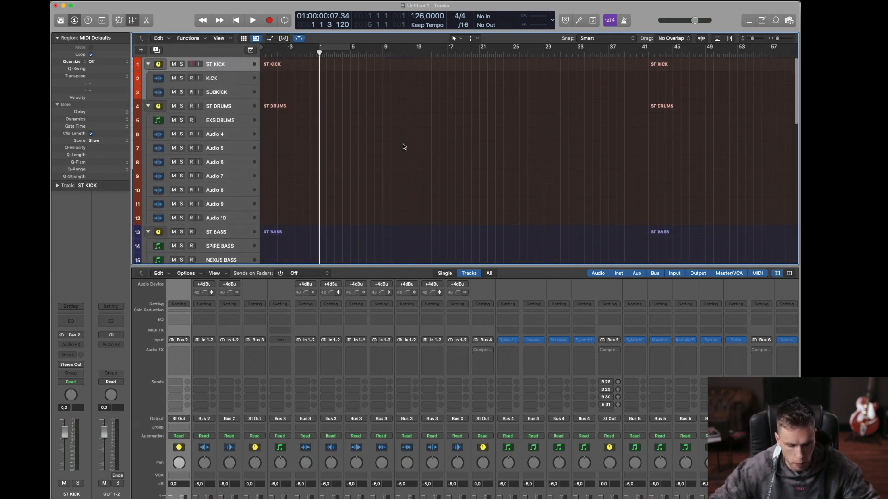
# Hide the mixer, show the General preferences on Project Handling and place their window over the tracks area
pyautogui.press('x')
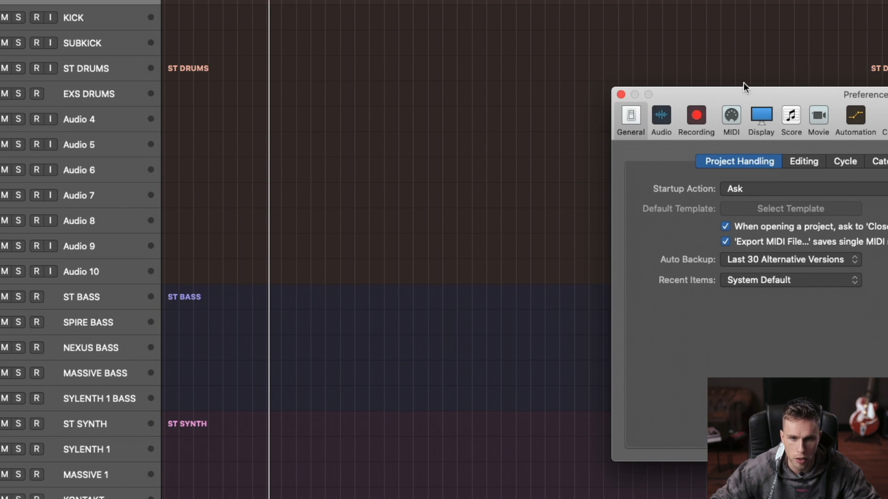
pyautogui.moveTo(744, 83); pyautogui.dragTo(321, 43)
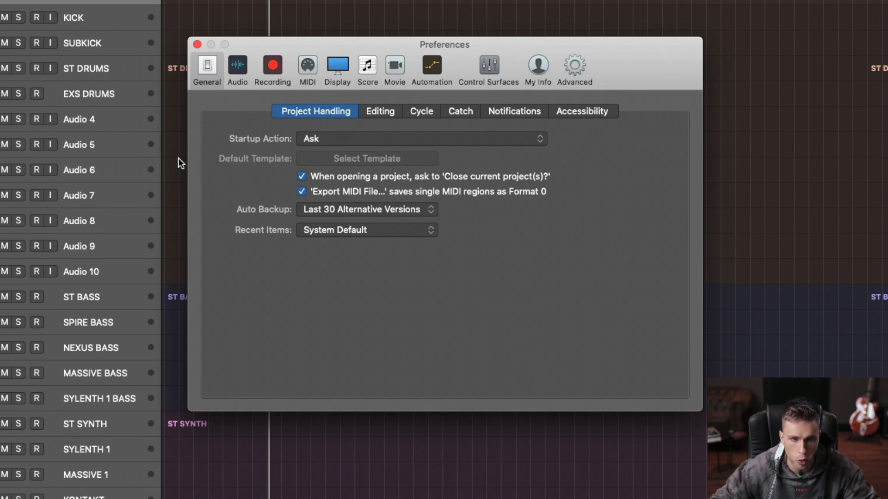
pyautogui.moveTo(299, 44); pyautogui.dragTo(471, 42)
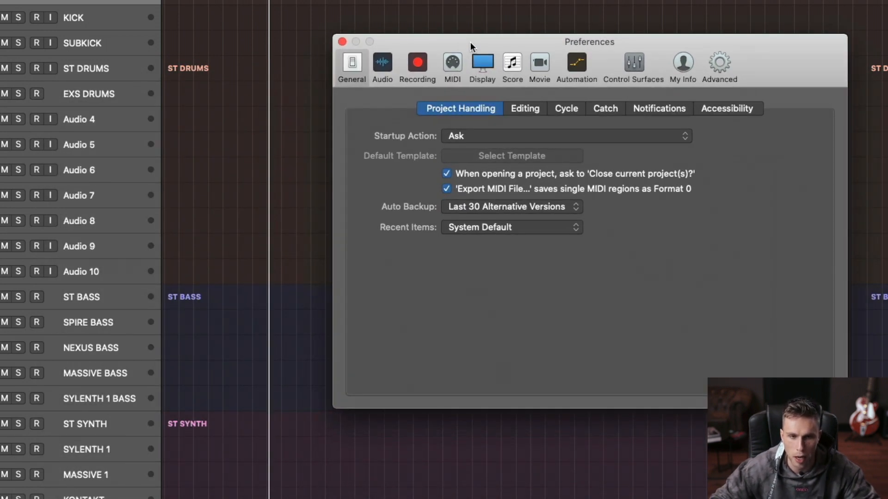
pyautogui.moveTo(556, 45); pyautogui.dragTo(511, 55)
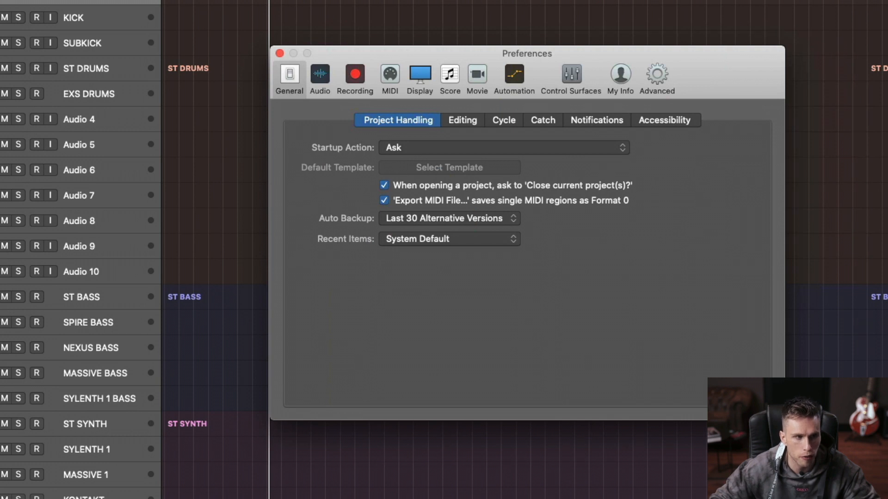
pyautogui.moveTo(604, 52); pyautogui.dragTo(564, 41)
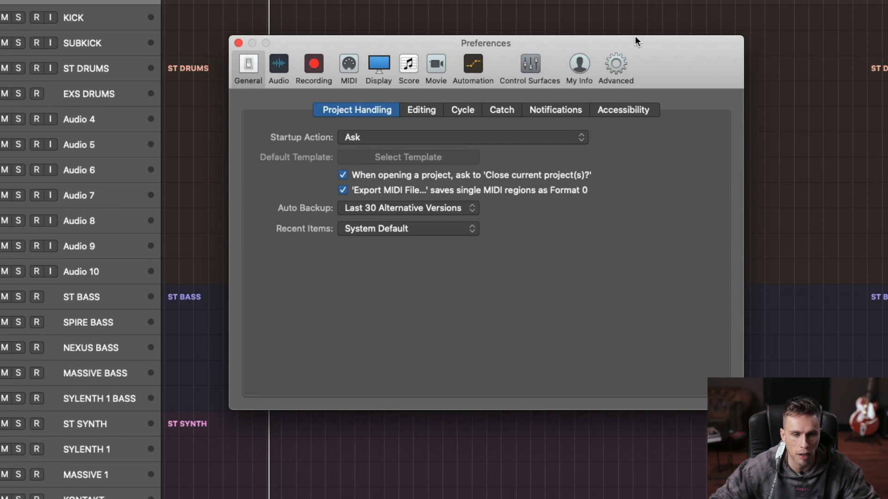
pyautogui.moveTo(575, 40); pyautogui.dragTo(561, 25)
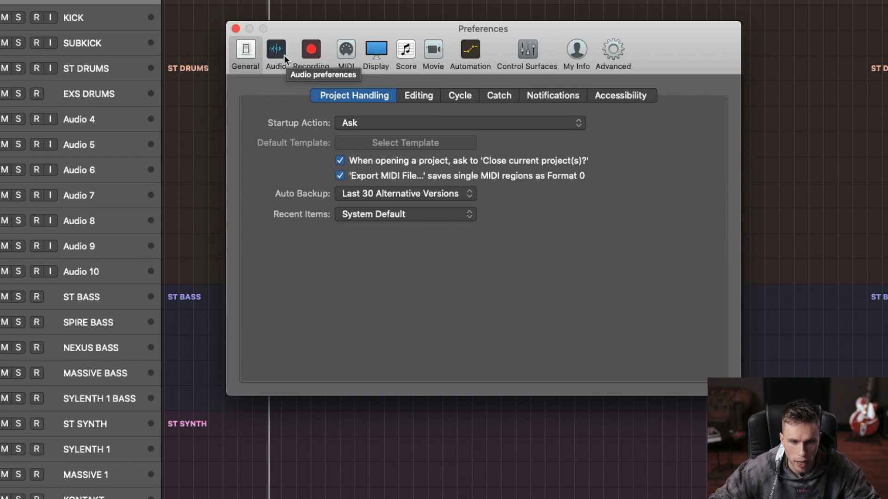
pyautogui.moveTo(401, 27); pyautogui.dragTo(506, 29)
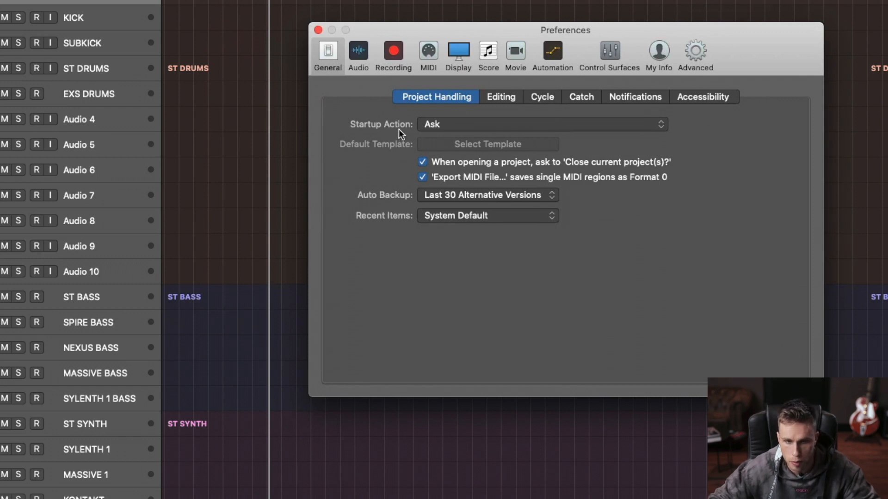
# Review the available Startup Action options in the Project Handling preferences and keep Ask selected
pyautogui.click(478, 124)
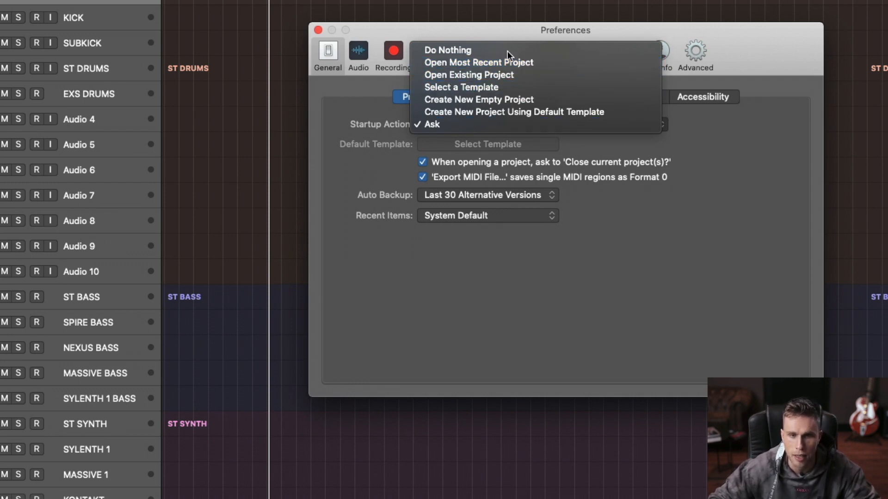
pyautogui.click(710, 29)
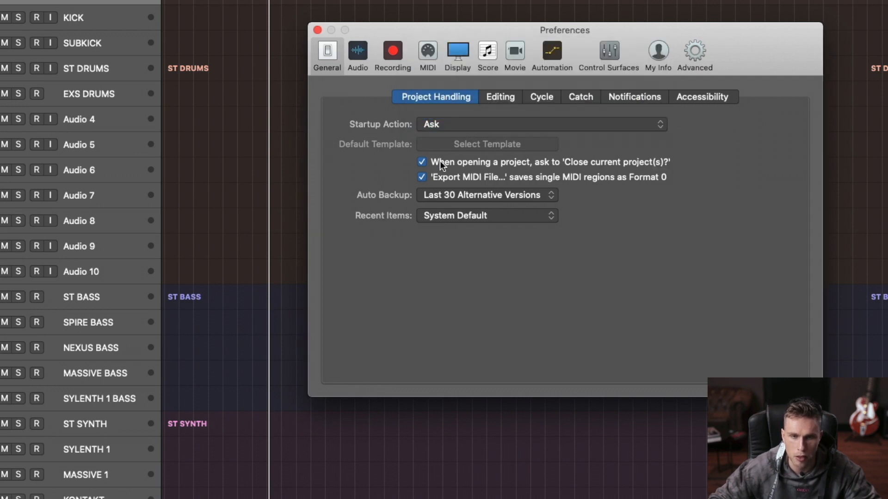
pyautogui.click(426, 126)
pyautogui.click(426, 127)
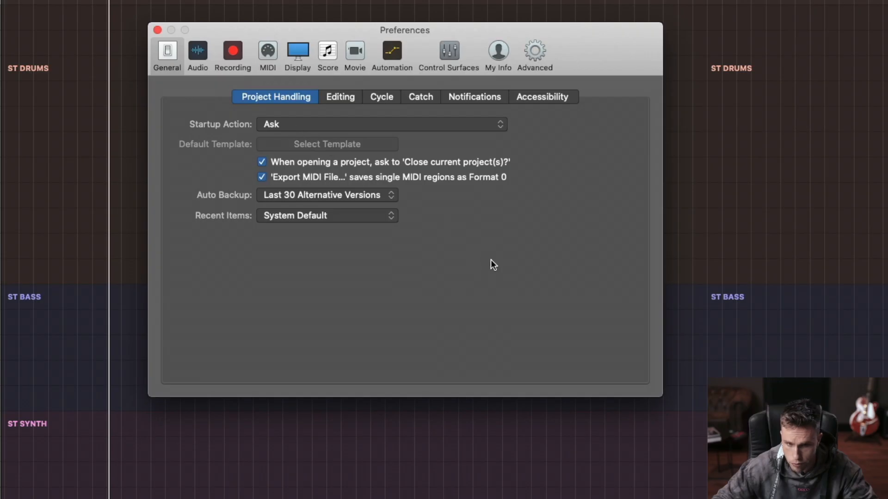
# Examine the Auto Backup choices for the number of alternative versions, leaving Last 30 Alternative Versions selected
pyautogui.click(326, 195)
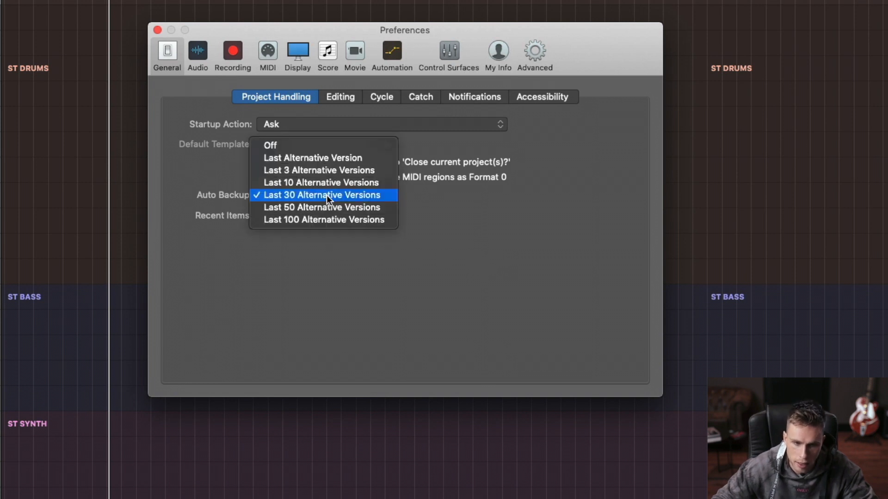
pyautogui.click(496, 232)
pyautogui.click(301, 200)
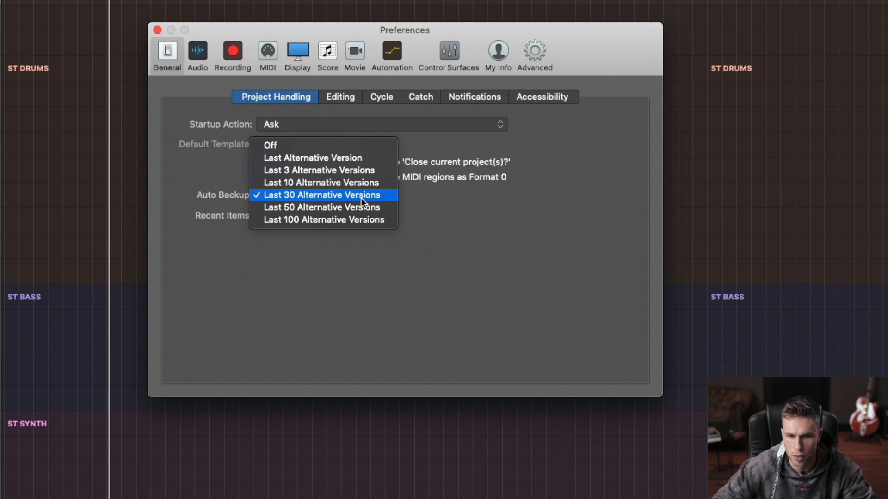
pyautogui.click(495, 215)
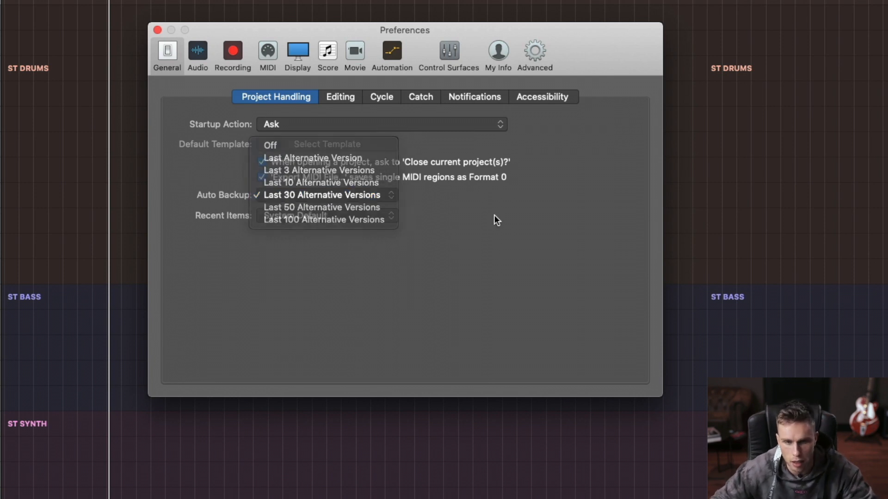
pyautogui.click(391, 196)
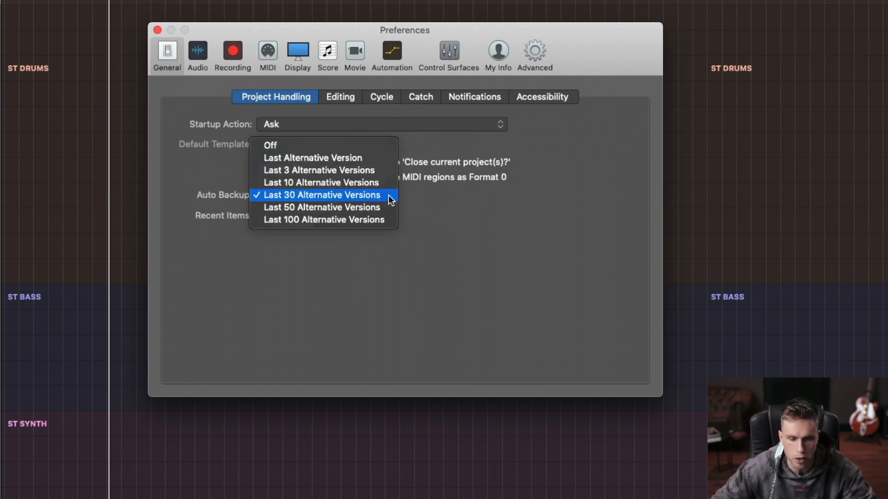
pyautogui.click(515, 219)
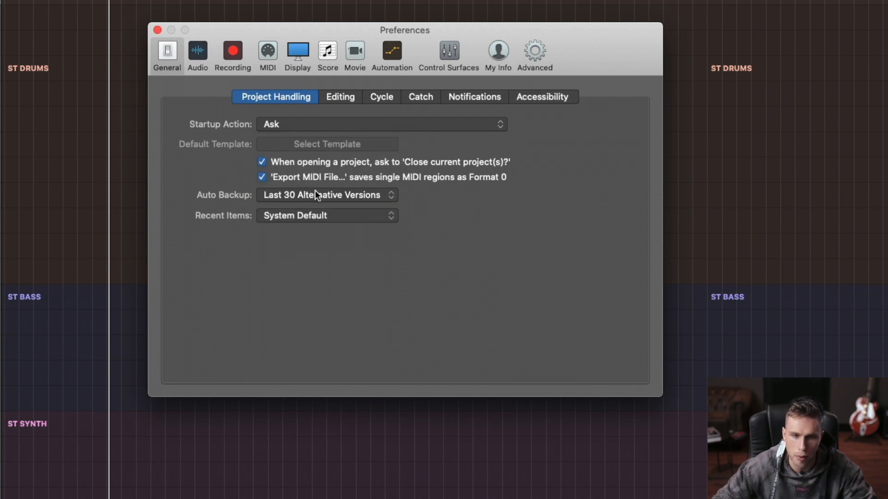
pyautogui.click(304, 199)
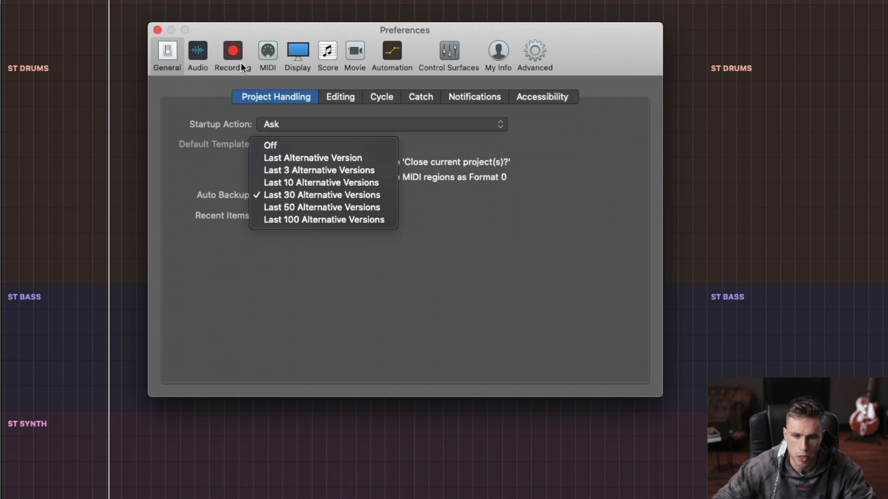
pyautogui.click(246, 27)
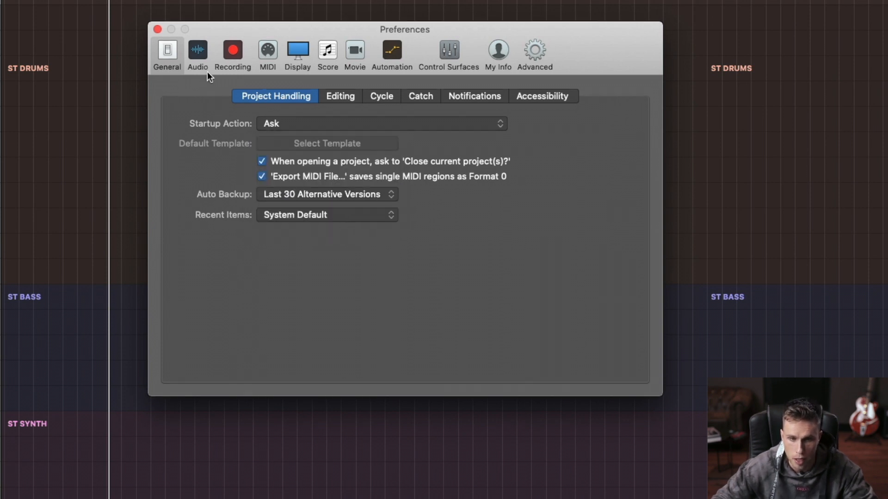
# Look through the Editing, Cycle, Catch and Notifications sections of the General preferences
pyautogui.click(348, 91)
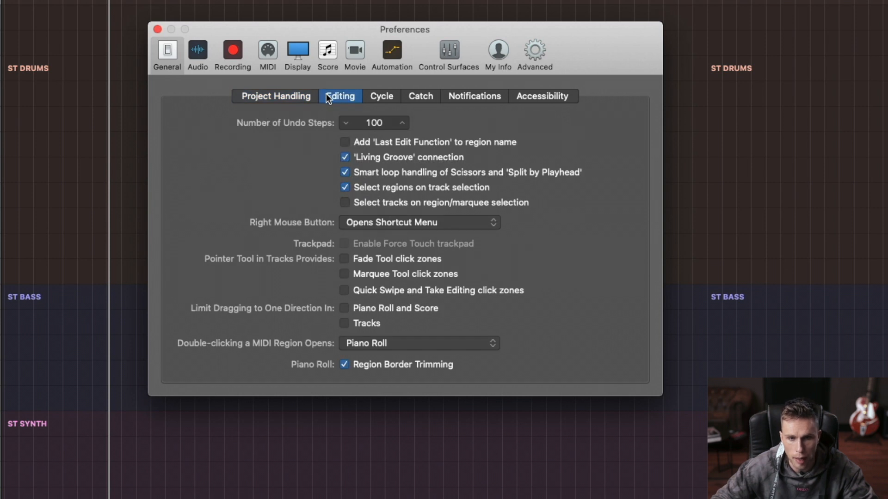
pyautogui.click(393, 98)
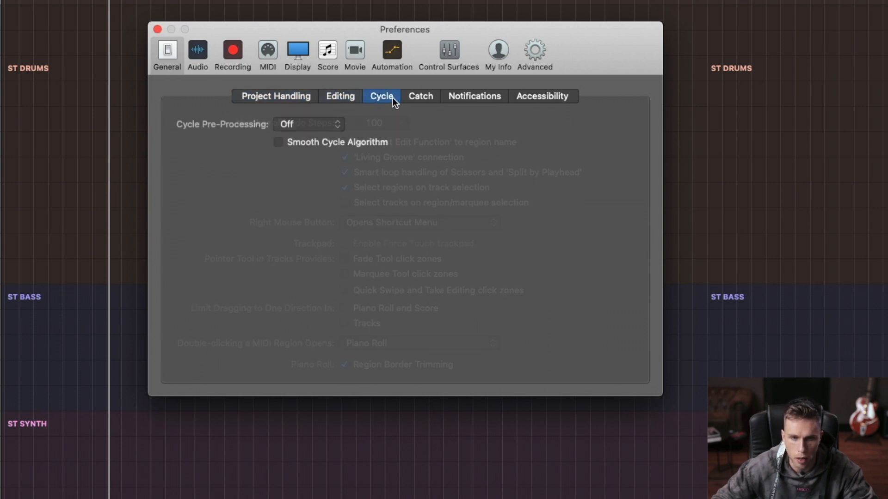
pyautogui.click(351, 97)
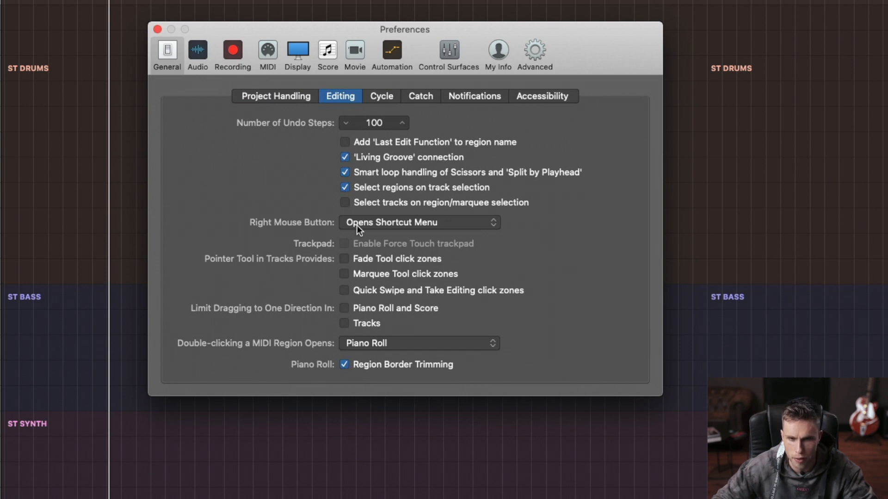
pyautogui.click(384, 98)
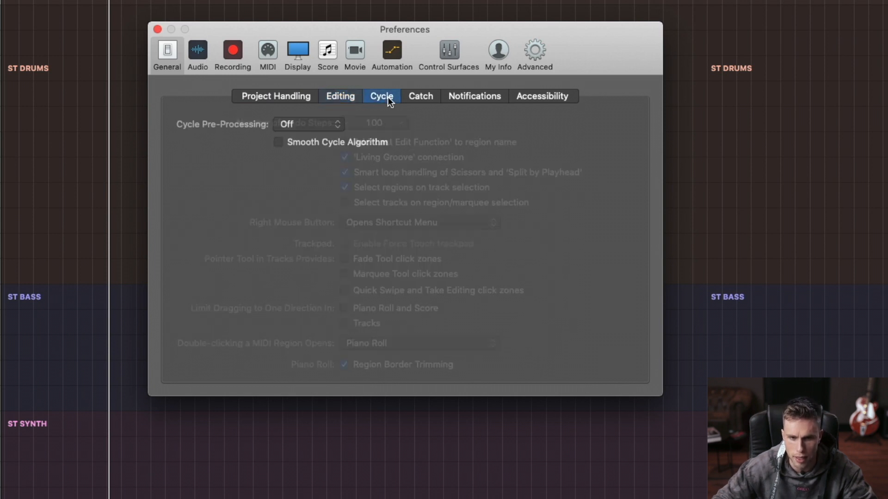
pyautogui.click(428, 97)
pyautogui.click(475, 98)
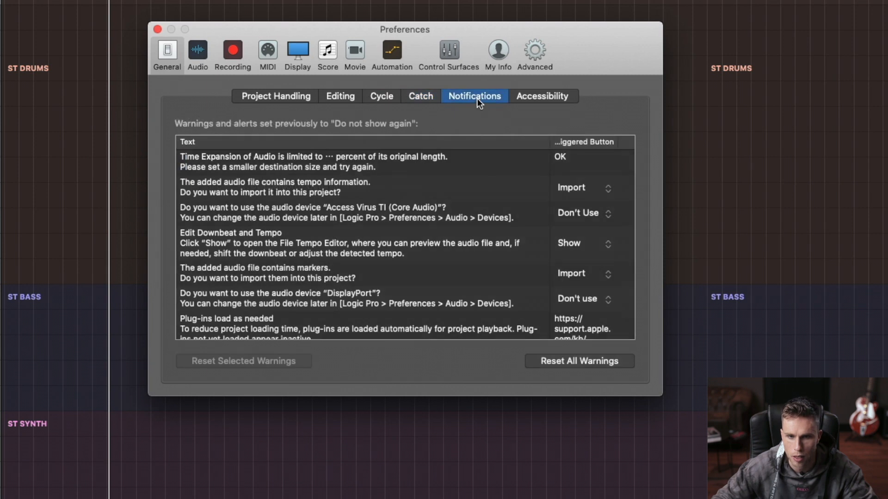
# Return to the Catch preferences, reposition the Preferences window lower over the tracks area and move the playhead along the timeline
pyautogui.click(422, 97)
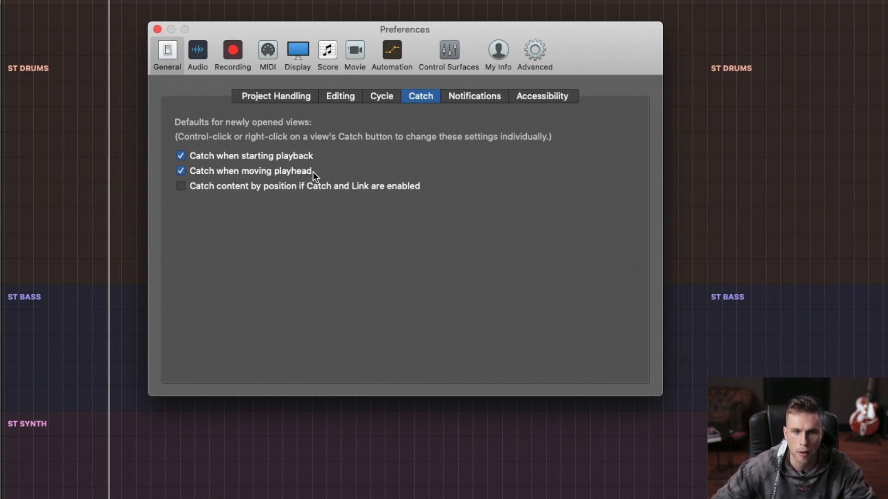
pyautogui.moveTo(253, 51); pyautogui.dragTo(260, 112)
pyautogui.moveTo(166, 0); pyautogui.dragTo(429, 0)
pyautogui.moveTo(592, 104); pyautogui.dragTo(527, 91)
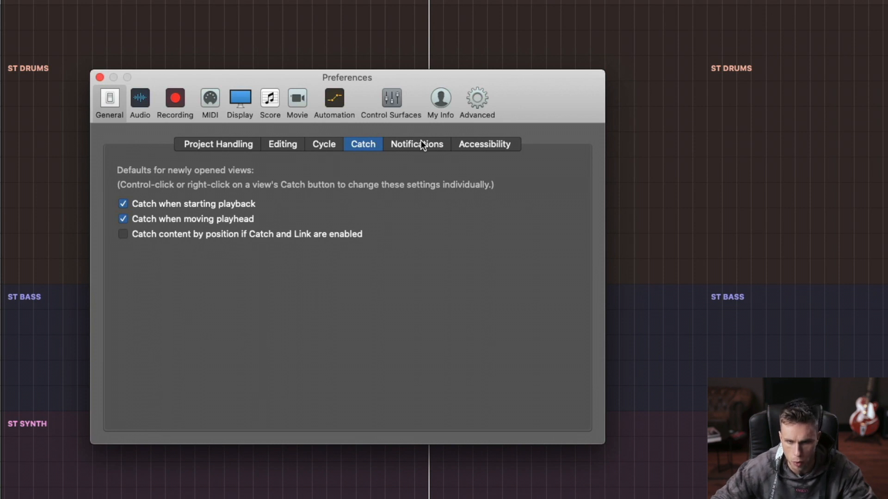
pyautogui.moveTo(357, 1); pyautogui.dragTo(341, 0)
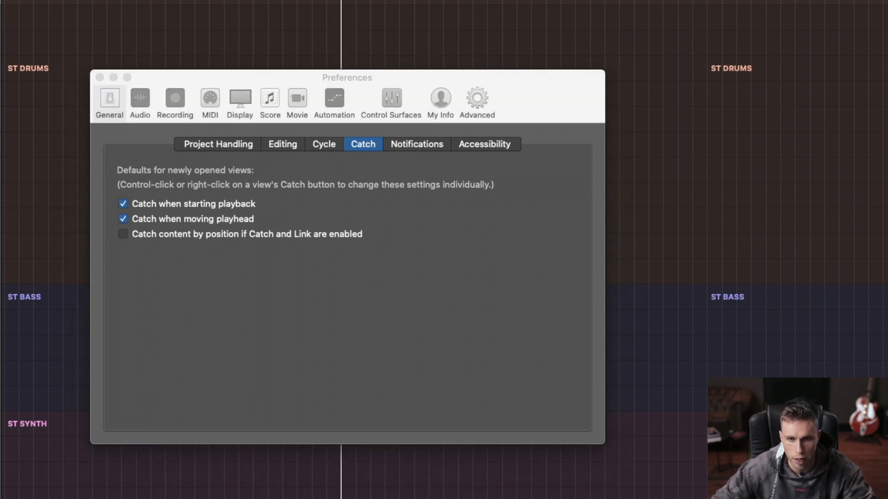
# Look through the Notifications and Accessibility sections of the General preferences, finishing on Project Handling
pyautogui.click(420, 144)
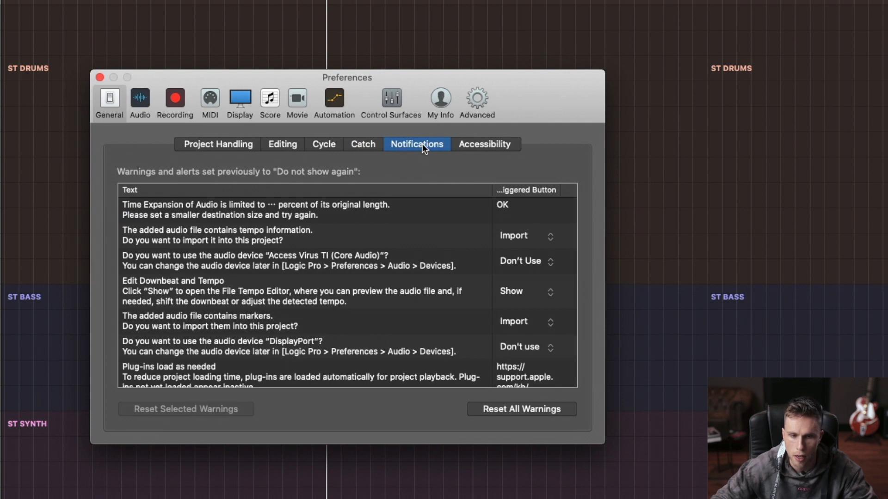
pyautogui.click(487, 147)
pyautogui.click(437, 145)
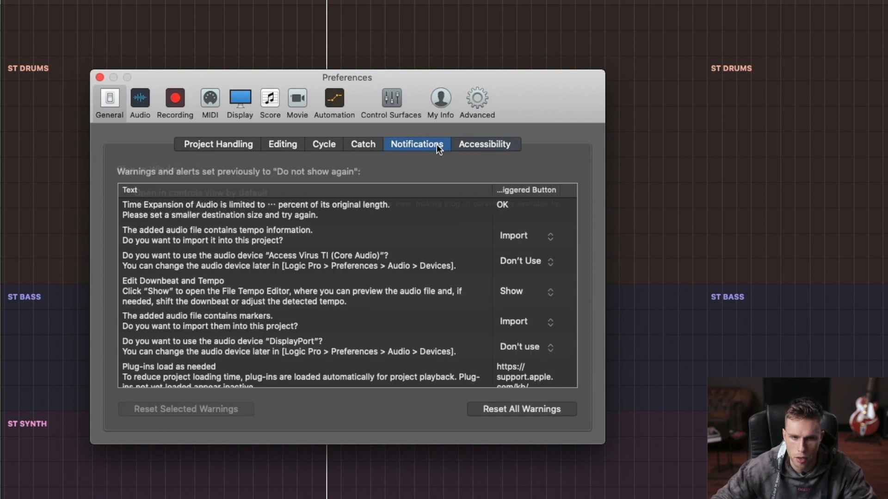
pyautogui.click(493, 147)
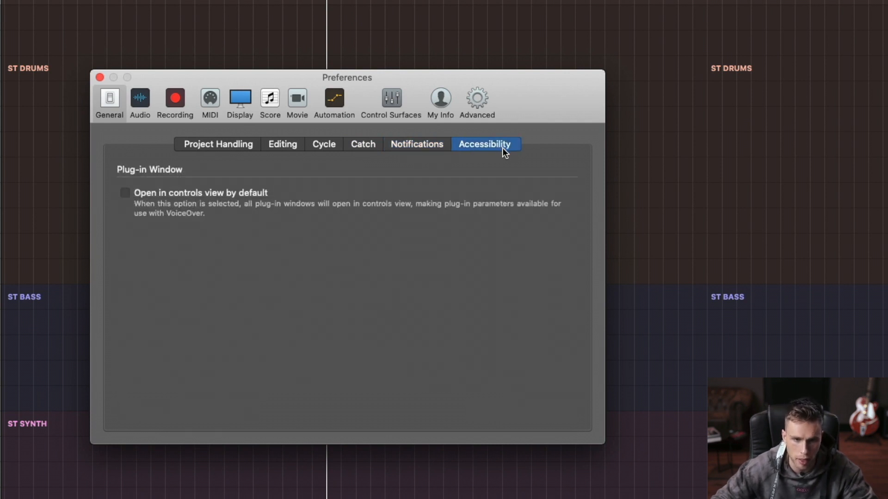
pyautogui.click(218, 146)
# Show the Audio device preferences and review the Output Device and Input Device choices, keeping Symphony I/O Thunderbolt for both
pyautogui.click(148, 99)
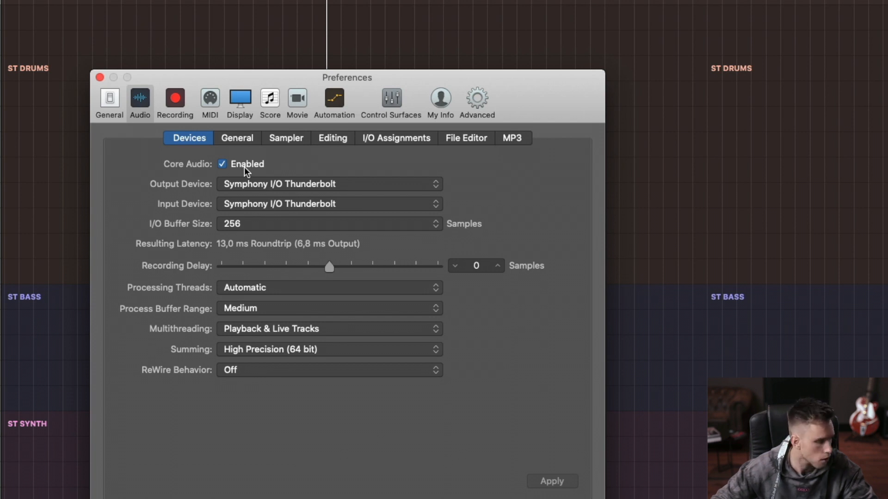
pyautogui.click(298, 185)
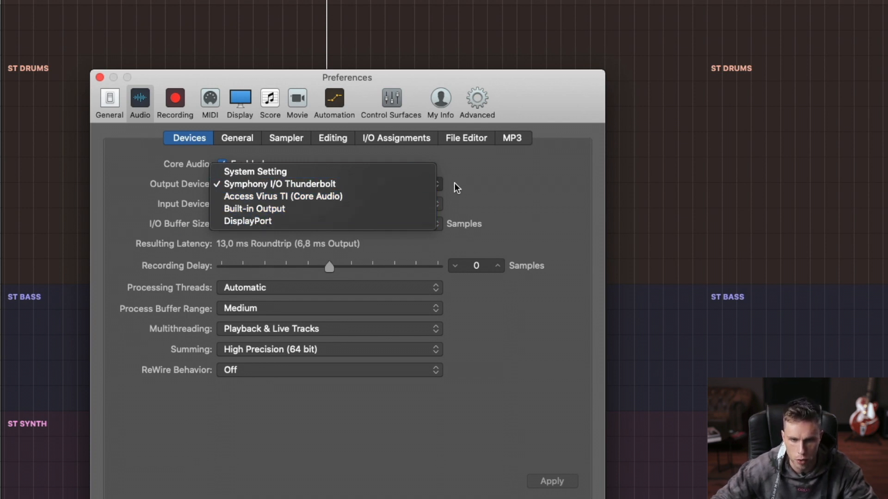
pyautogui.click(495, 183)
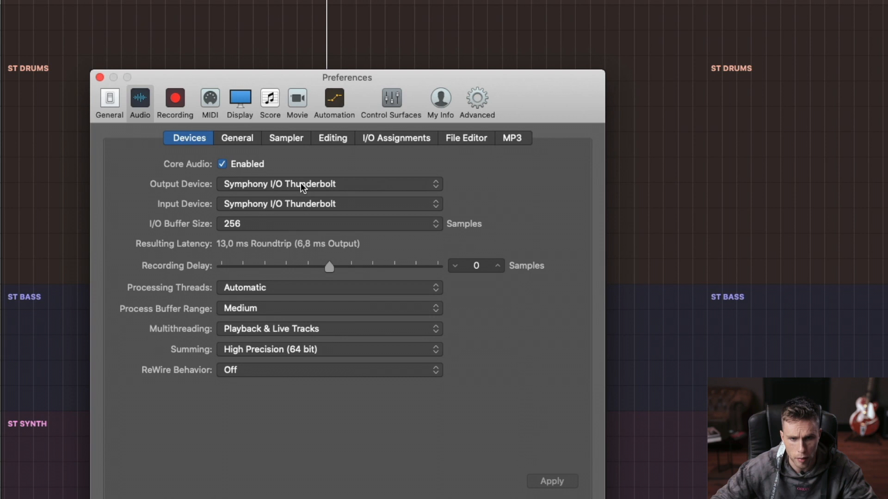
pyautogui.click(363, 187)
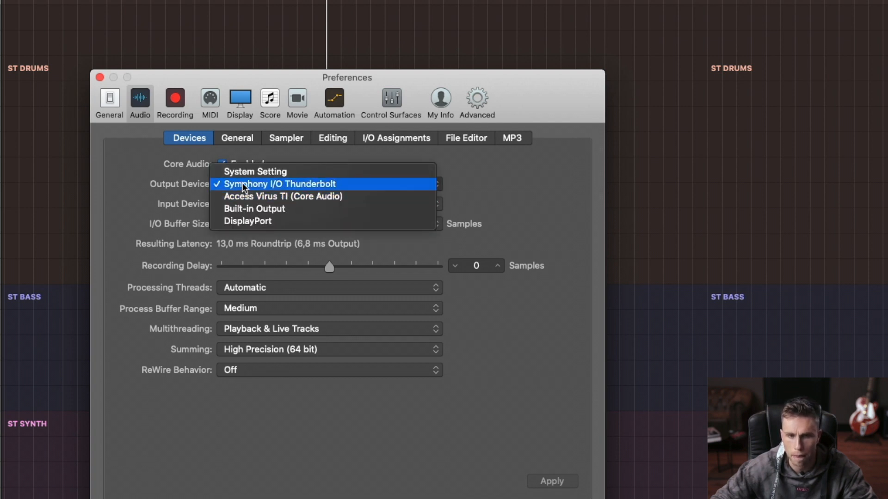
pyautogui.click(474, 201)
pyautogui.click(319, 204)
pyautogui.click(515, 202)
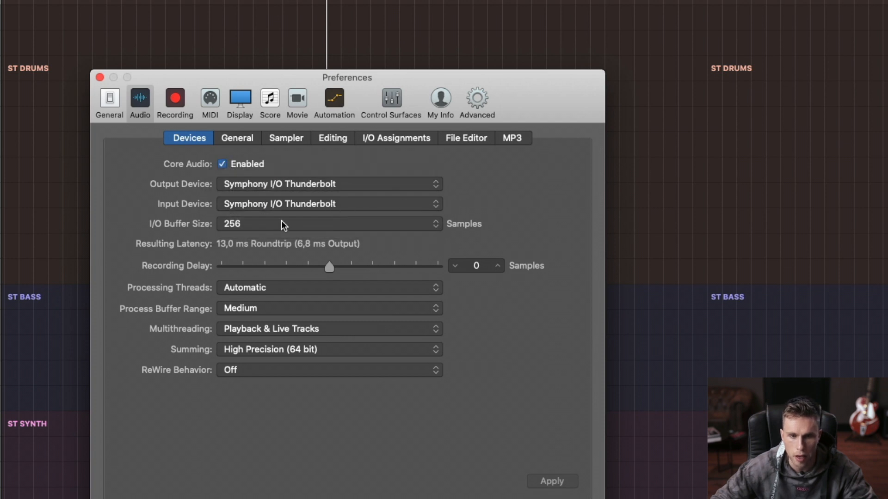
# Examine the available I/O Buffer Size values in the Audio device preferences, keeping 256 samples selected
pyautogui.click(300, 225)
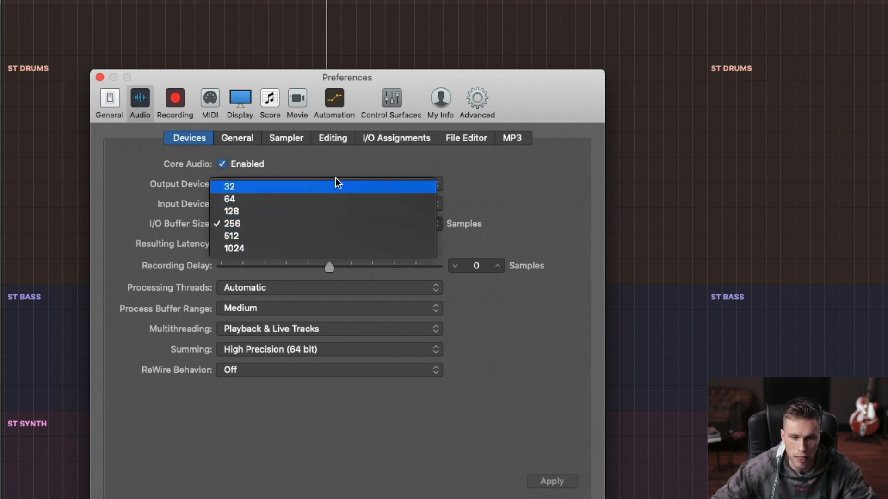
pyautogui.click(444, 86)
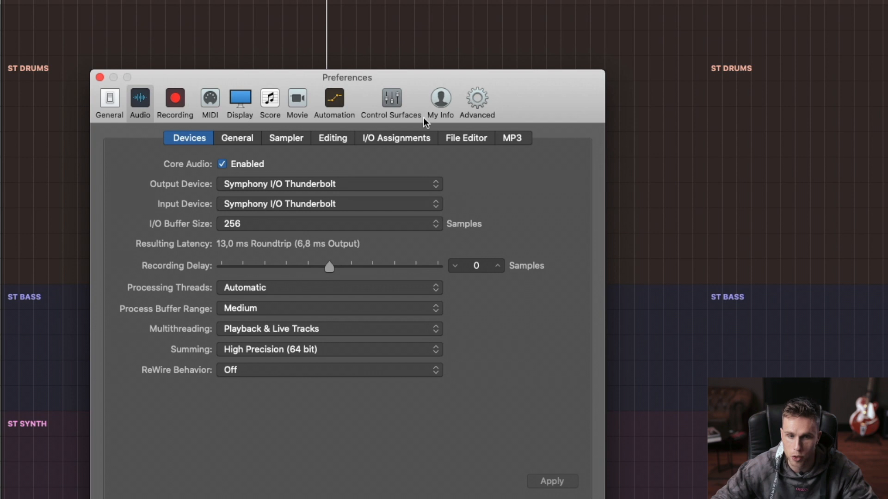
pyautogui.click(273, 226)
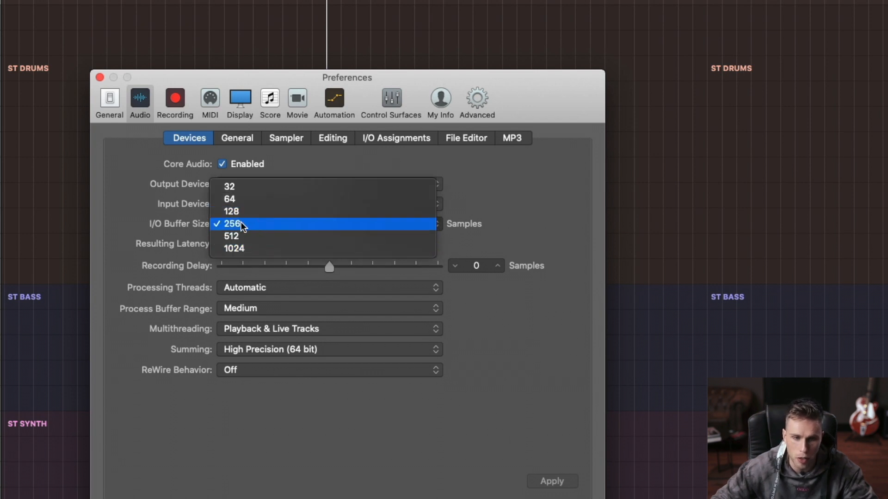
pyautogui.click(164, 222)
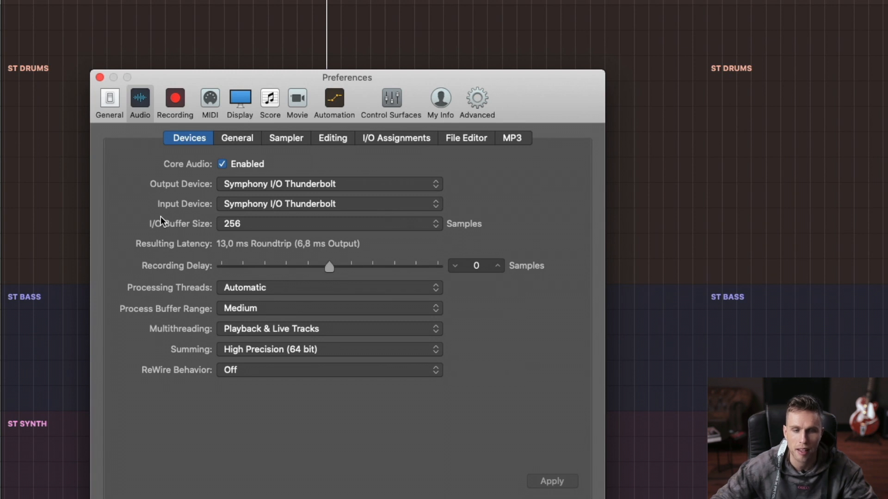
pyautogui.click(268, 225)
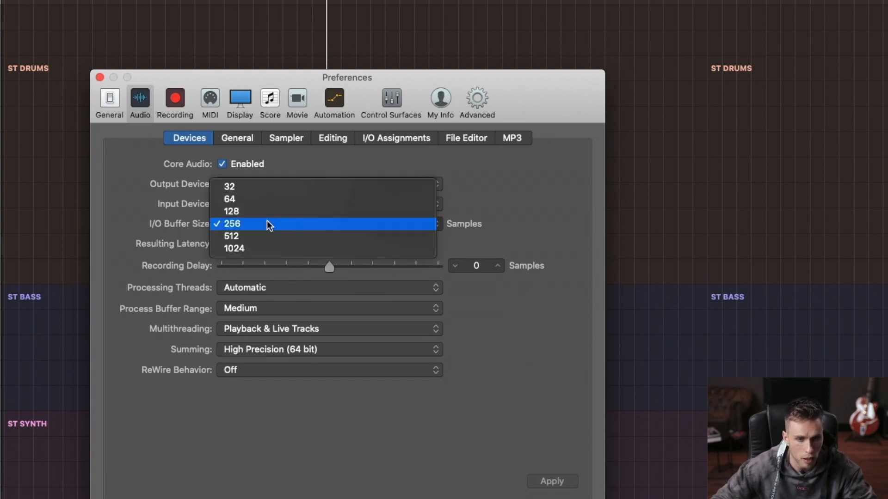
pyautogui.click(504, 224)
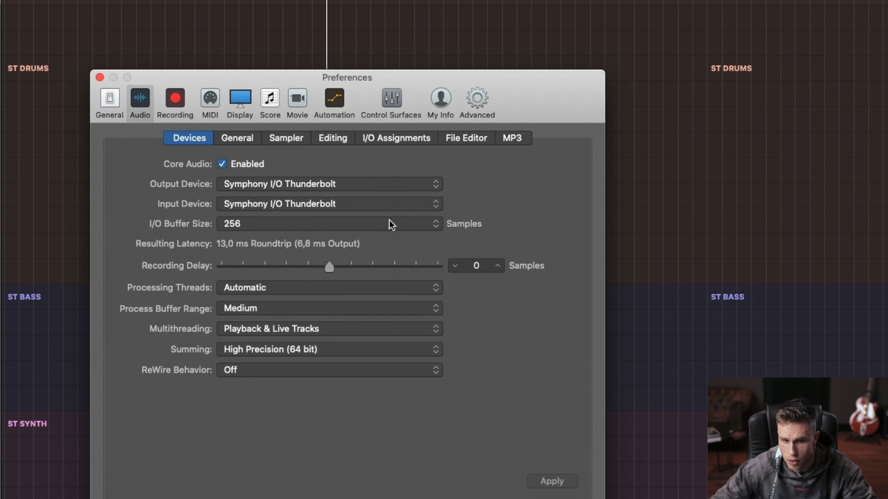
pyautogui.click(285, 230)
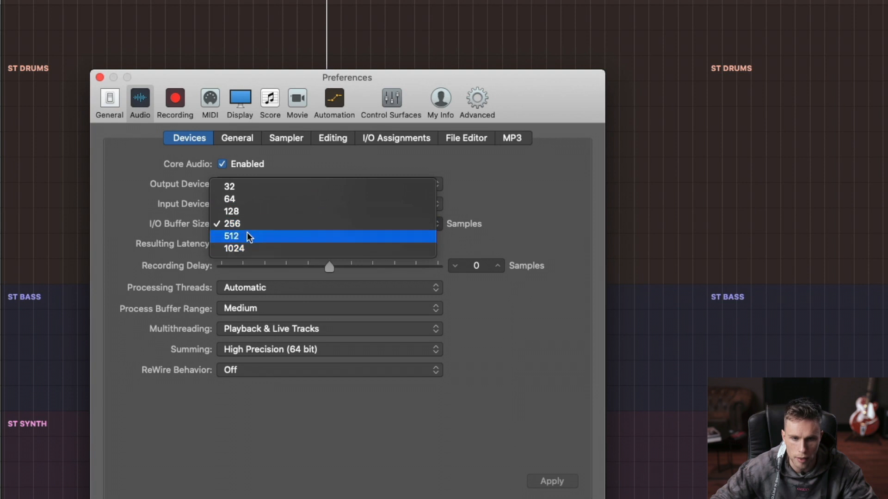
pyautogui.click(493, 99)
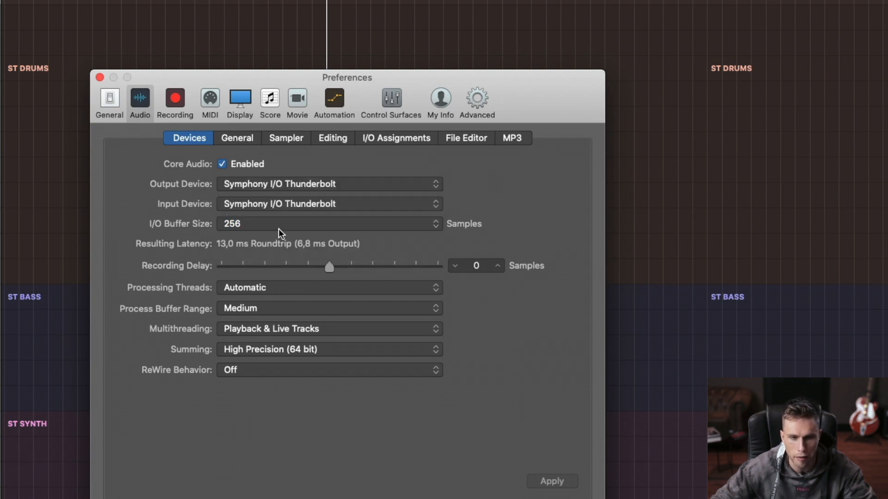
pyautogui.click(254, 230)
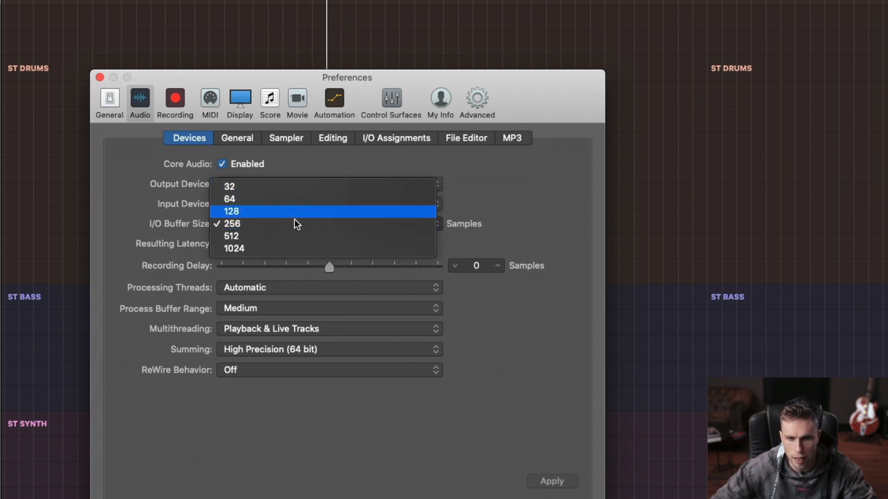
pyautogui.click(505, 193)
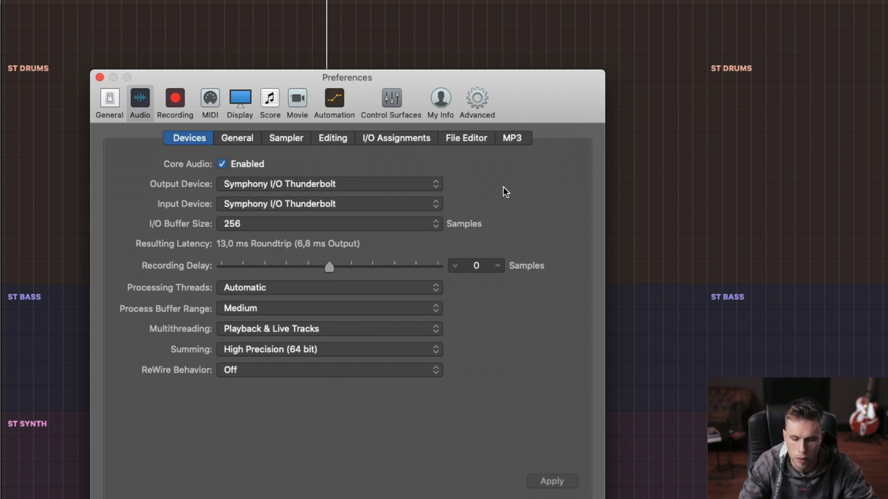
# Try an I/O Buffer Size of 1024 samples to compare the resulting latency, and set it back to 256
pyautogui.click(331, 226)
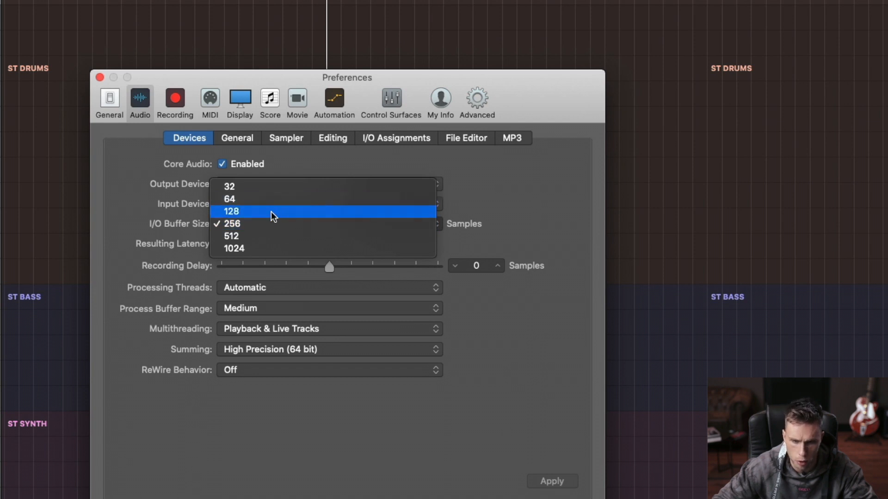
pyautogui.click(264, 248)
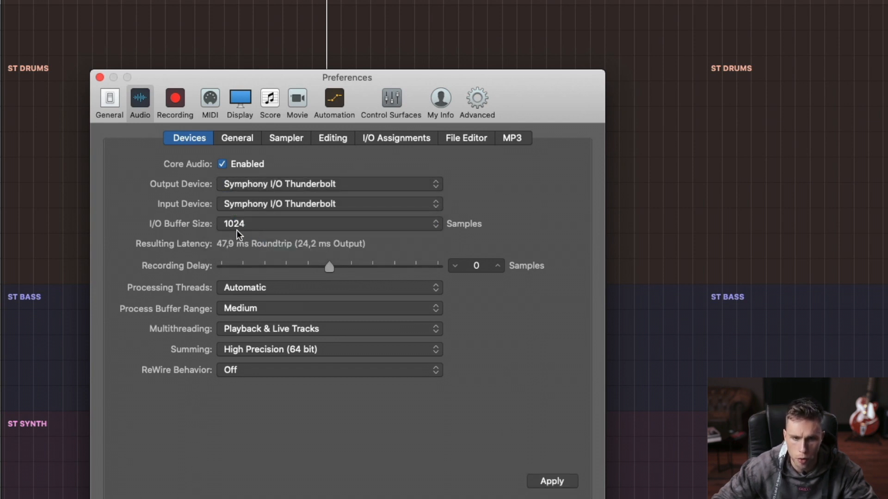
pyautogui.click(249, 225)
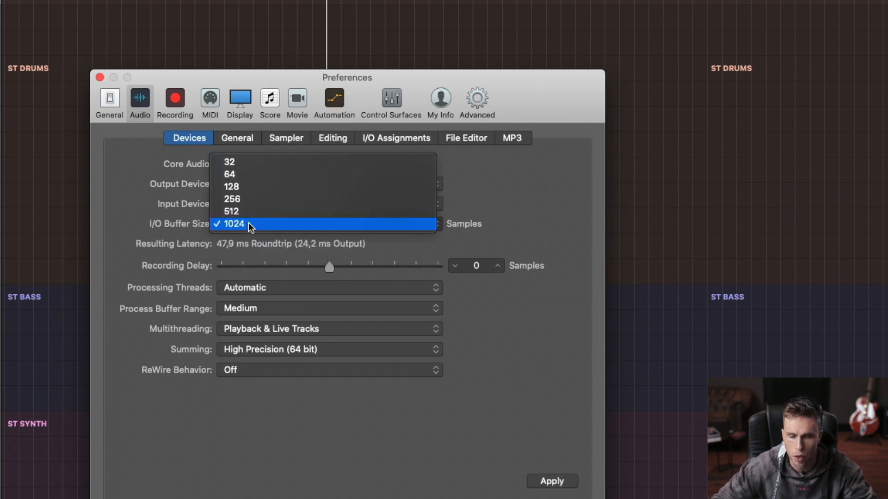
pyautogui.click(237, 249)
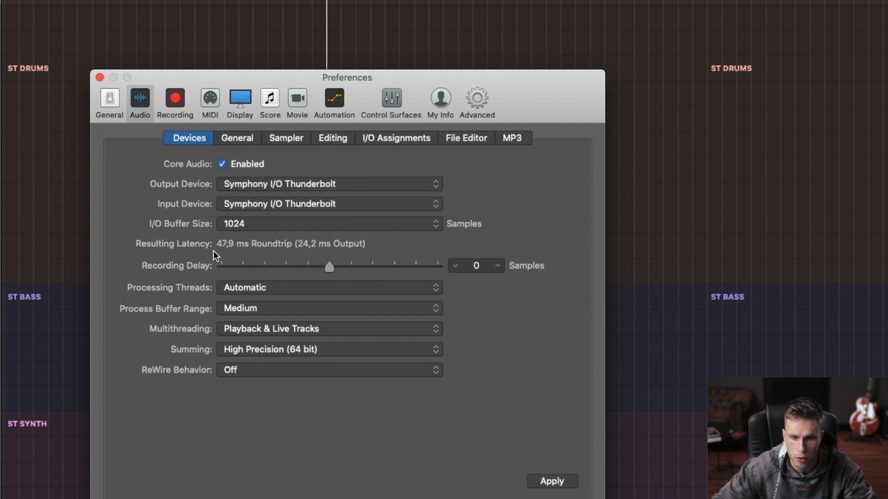
pyautogui.click(249, 224)
pyautogui.click(266, 202)
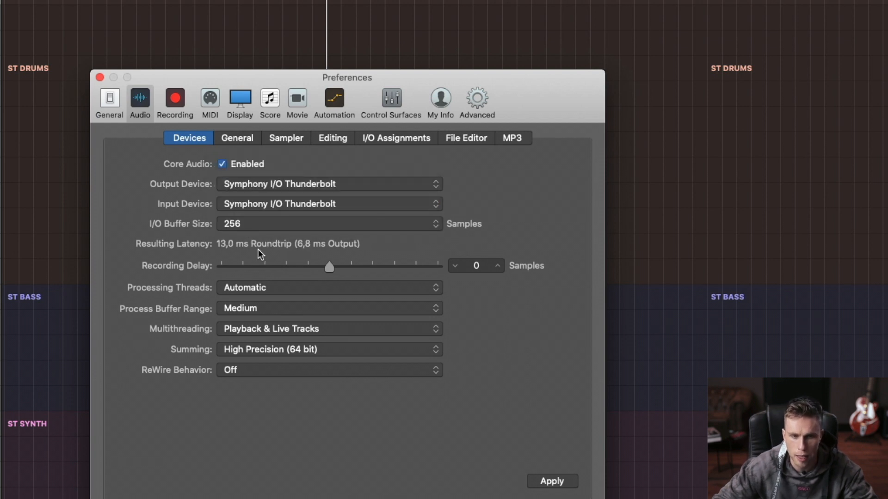
pyautogui.click(259, 227)
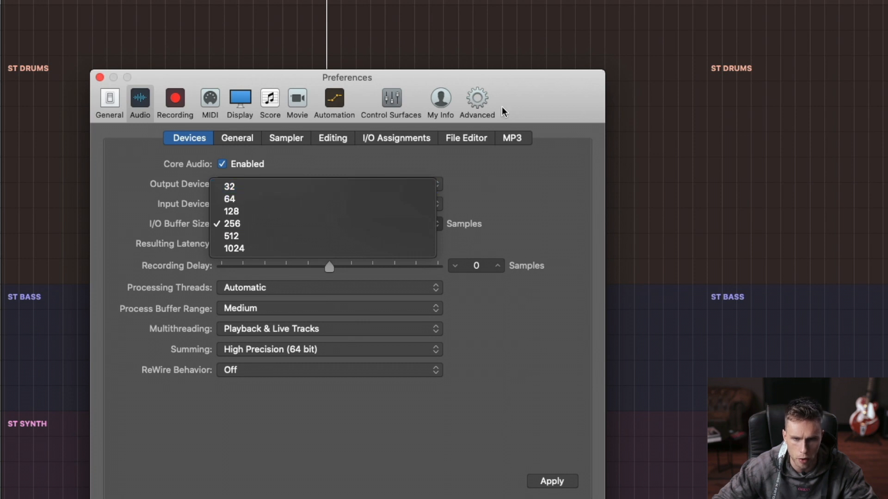
pyautogui.click(537, 97)
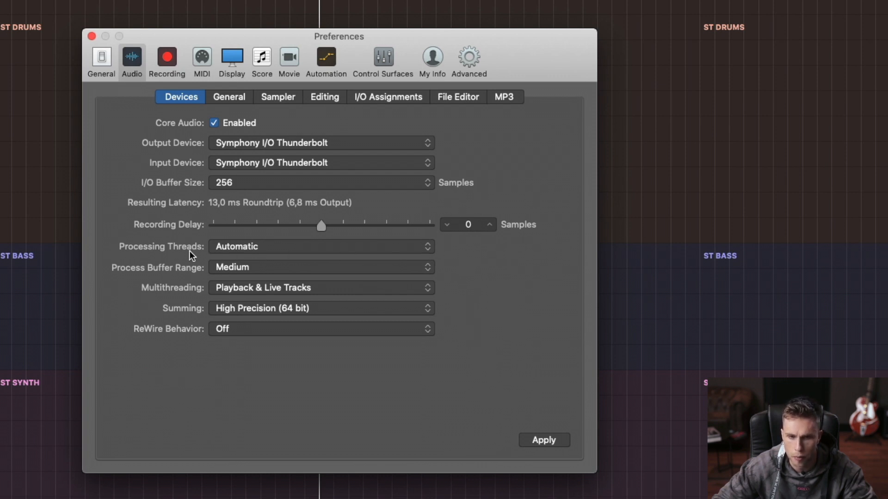
# Examine the available Processing Threads values in the Audio device preferences, keeping Automatic selected
pyautogui.click(251, 251)
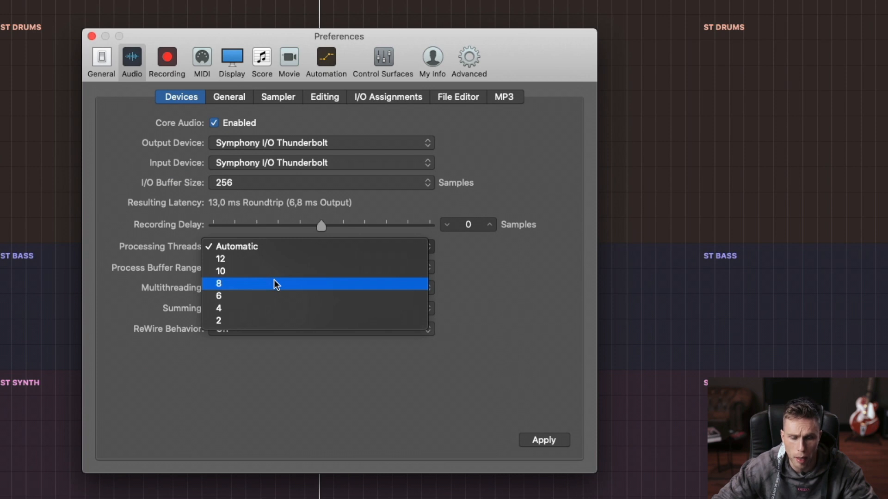
pyautogui.click(238, 249)
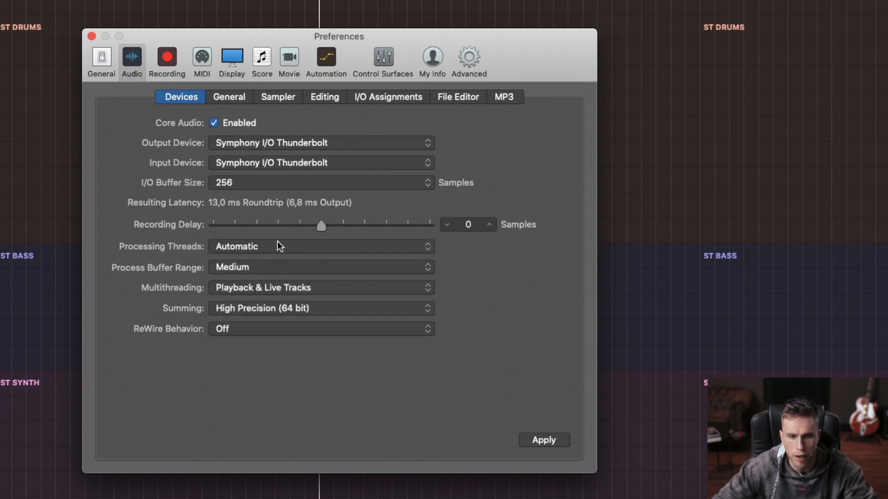
pyautogui.click(250, 247)
pyautogui.click(153, 266)
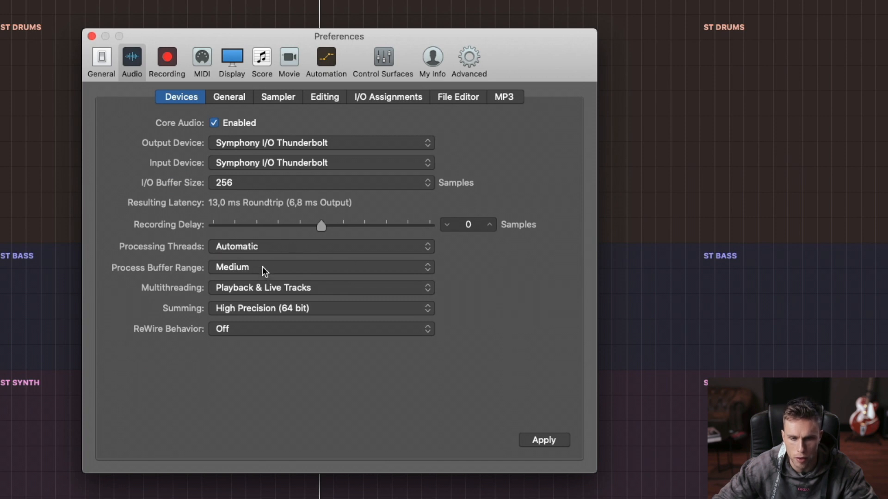
pyautogui.click(266, 251)
pyautogui.click(133, 269)
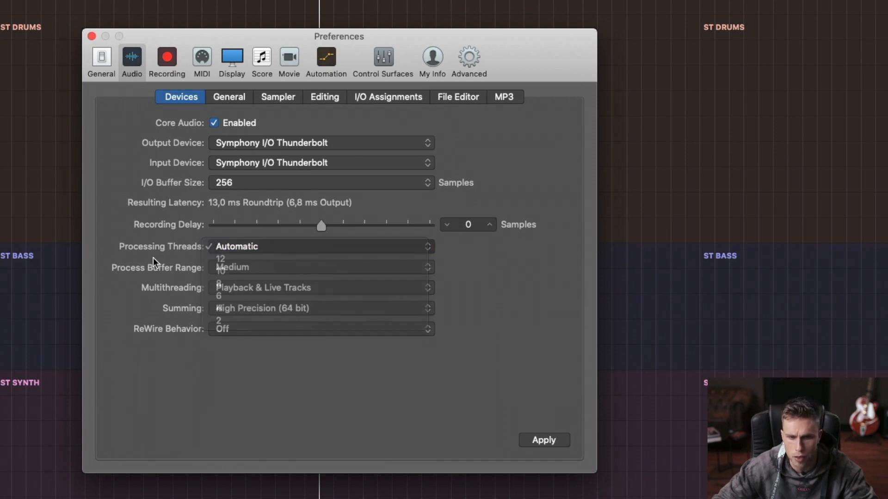
pyautogui.click(251, 249)
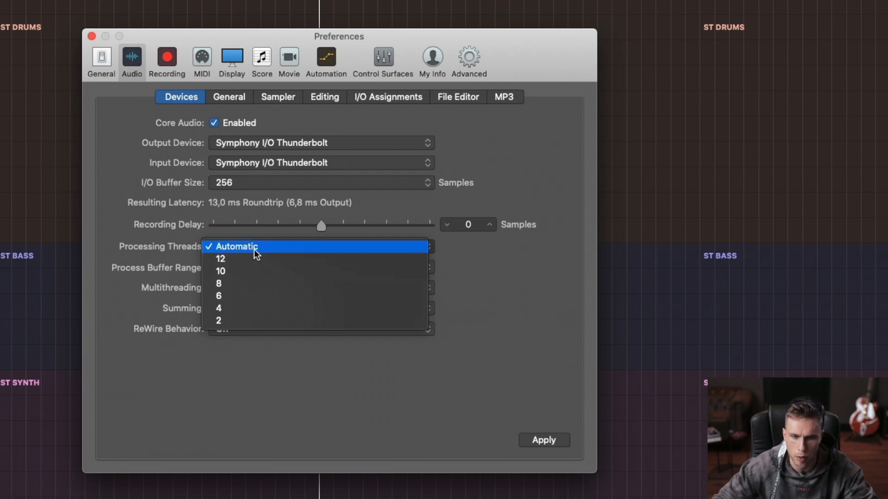
pyautogui.click(240, 247)
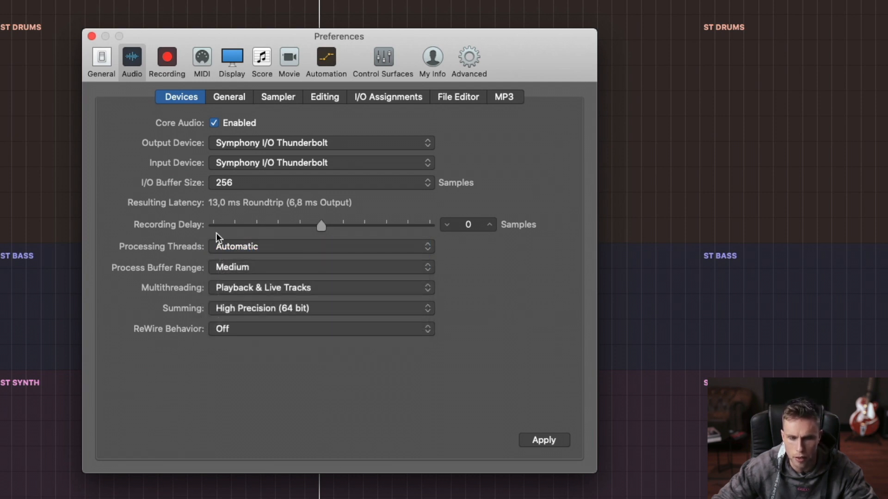
pyautogui.click(236, 251)
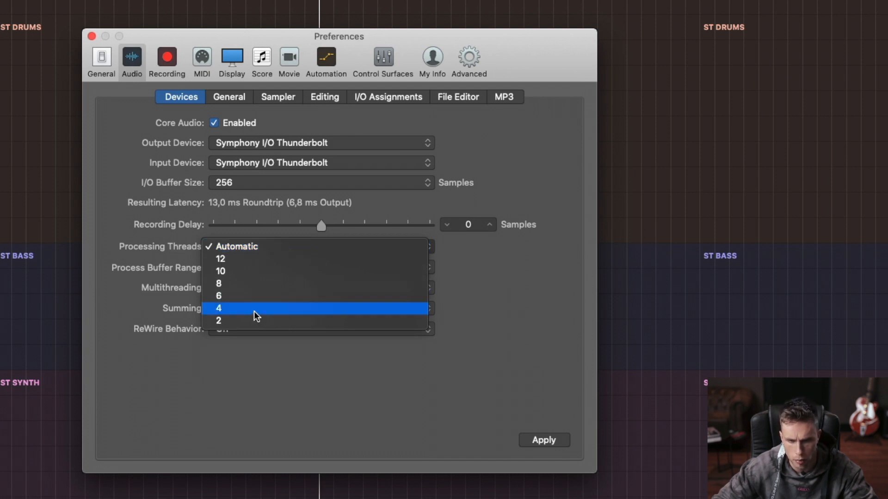
pyautogui.click(137, 281)
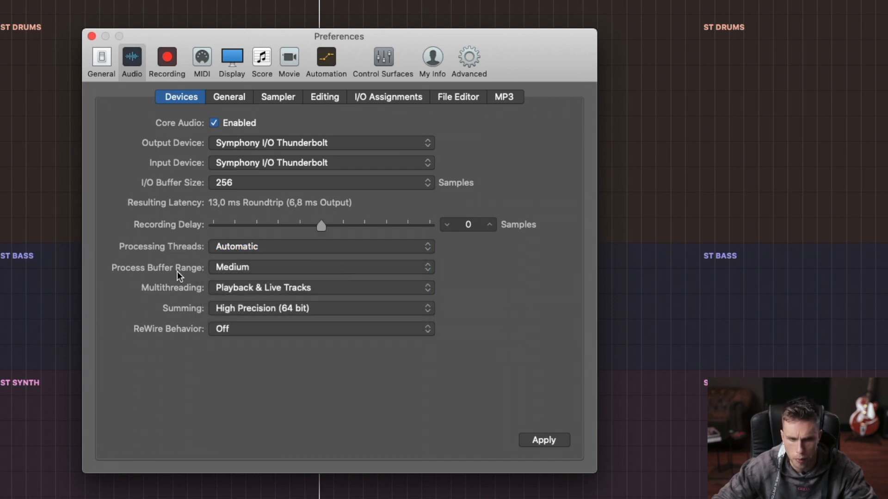
# Review the Small, Medium and Large options for Process Buffer Range, keeping Medium selected
pyautogui.click(250, 269)
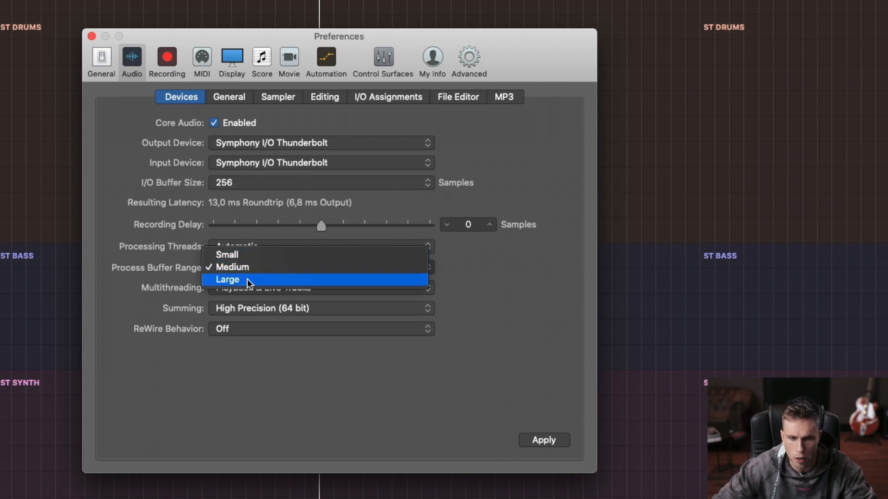
pyautogui.click(273, 271)
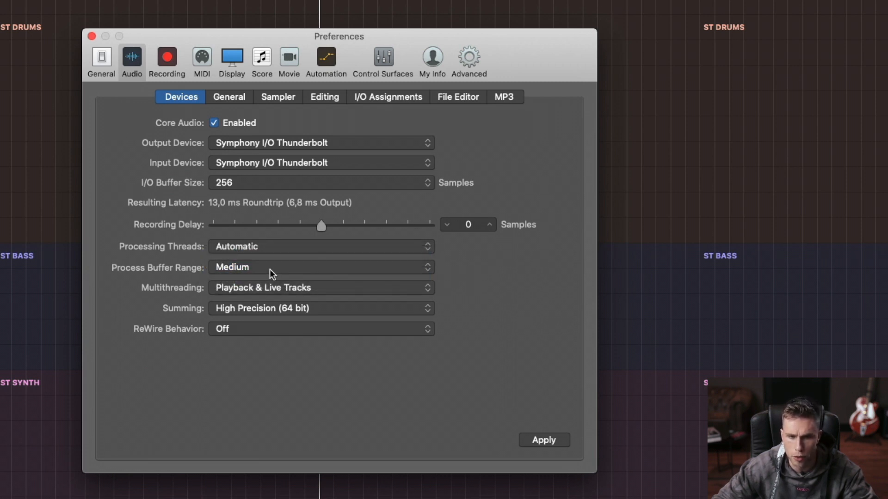
pyautogui.click(272, 272)
pyautogui.click(462, 282)
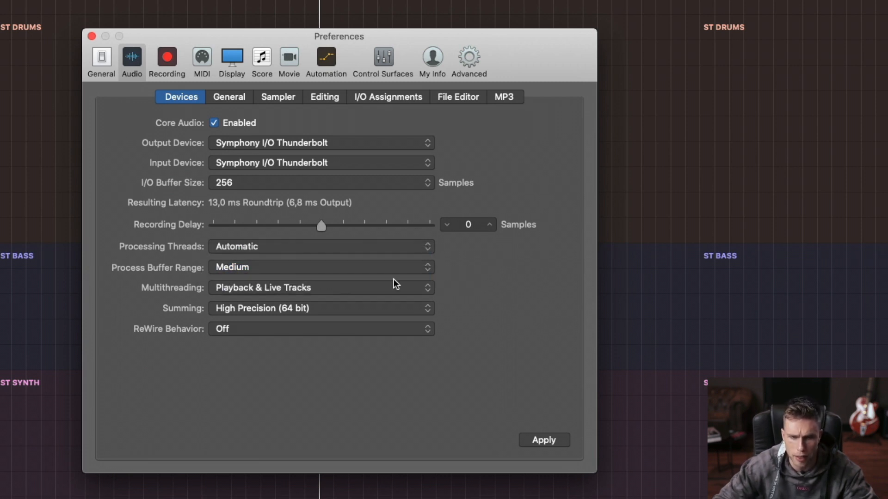
pyautogui.click(269, 268)
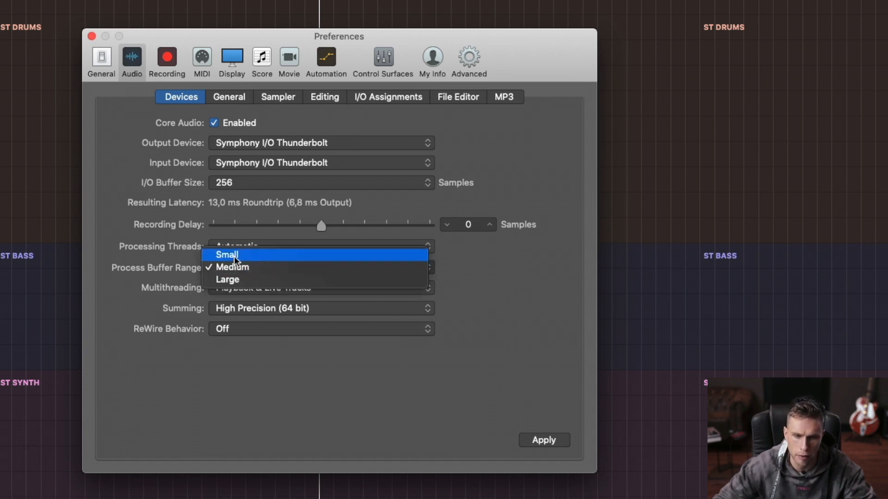
pyautogui.click(129, 264)
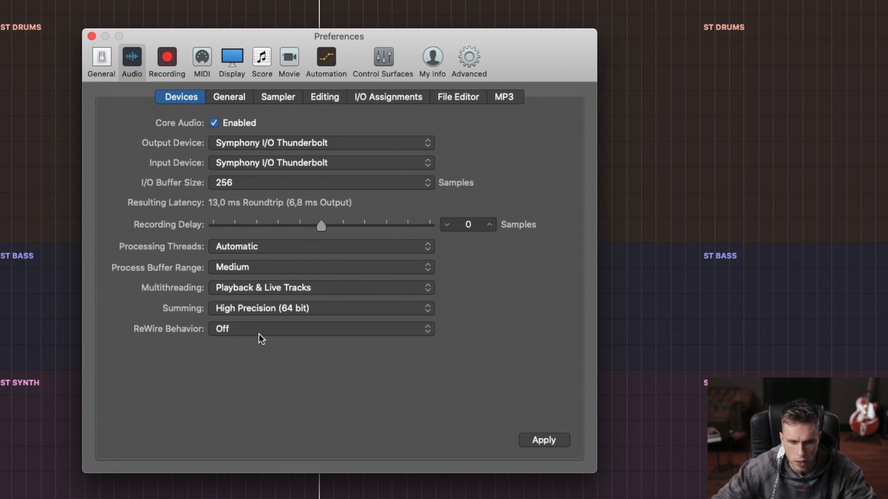
# Show the general Audio preferences and review the Plug-in Latency Compensation options, keeping All selected
pyautogui.click(233, 98)
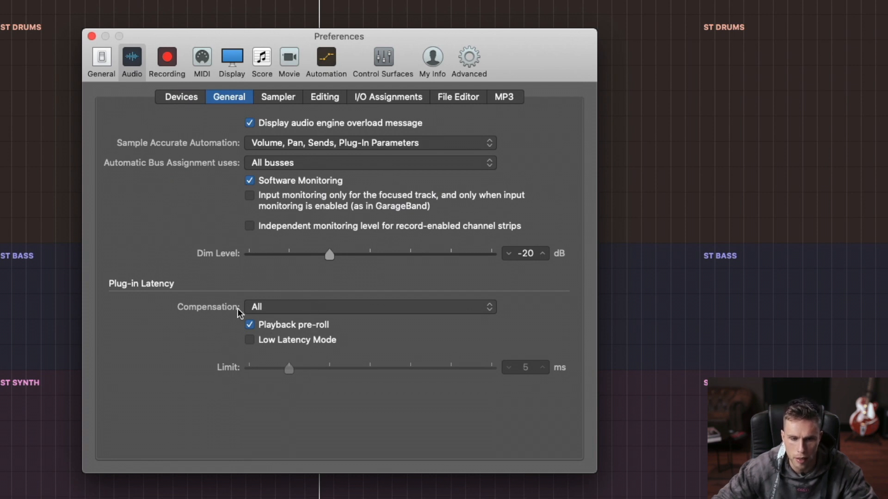
pyautogui.click(309, 309)
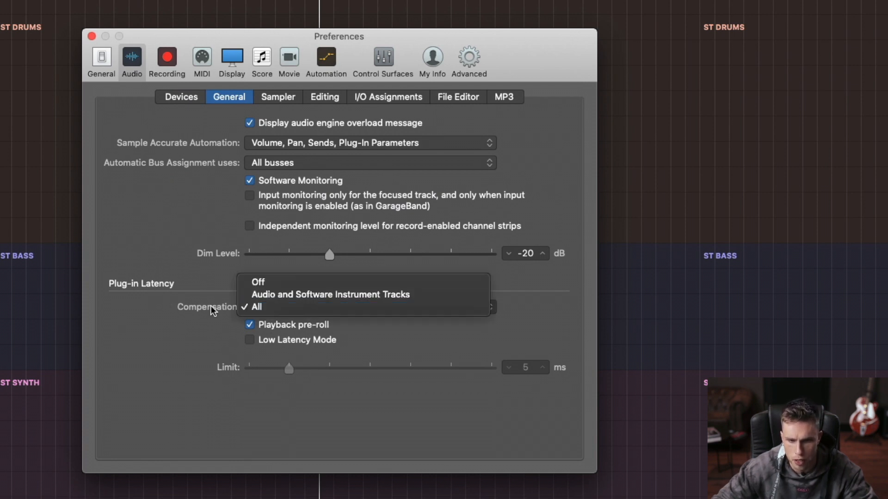
pyautogui.click(189, 306)
pyautogui.click(295, 305)
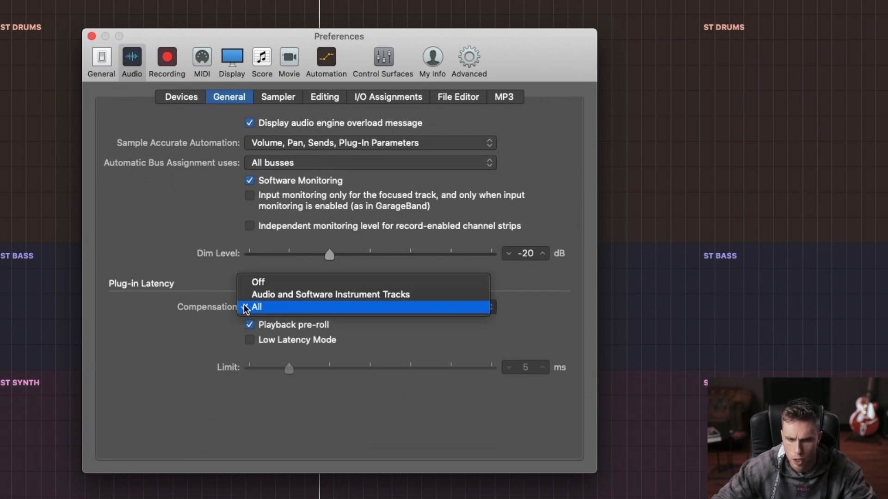
pyautogui.click(181, 300)
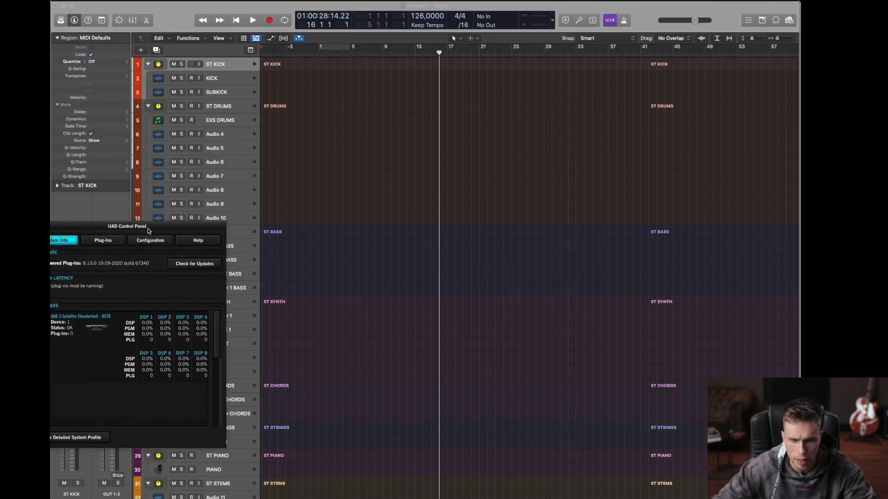
# Clear the Preferences window away and bring up the UAD Control Panel to examine its System Info page
pyautogui.moveTo(129, 224); pyautogui.dragTo(667, 162)
pyautogui.click(606, 119)
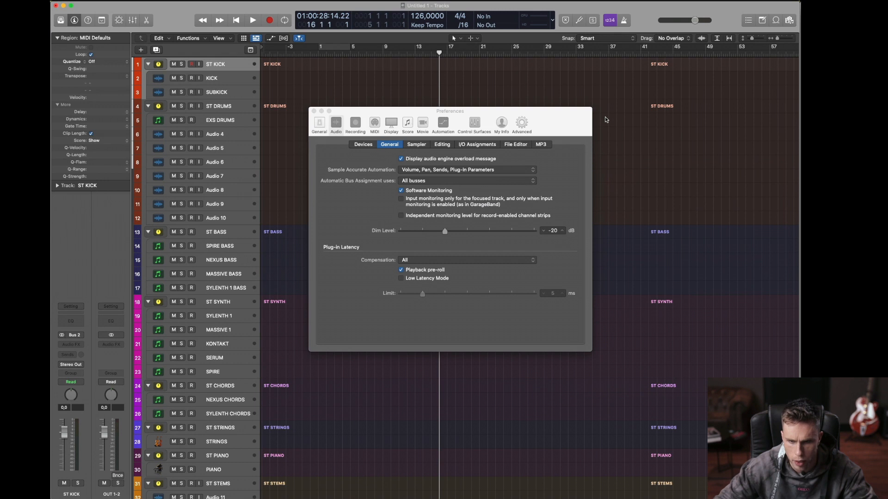
pyautogui.moveTo(521, 112); pyautogui.dragTo(435, 115)
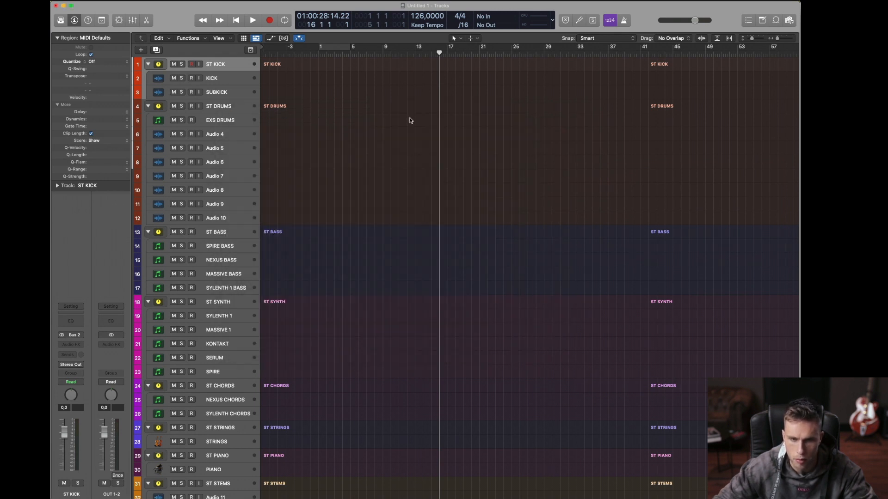
pyautogui.moveTo(587, 498)
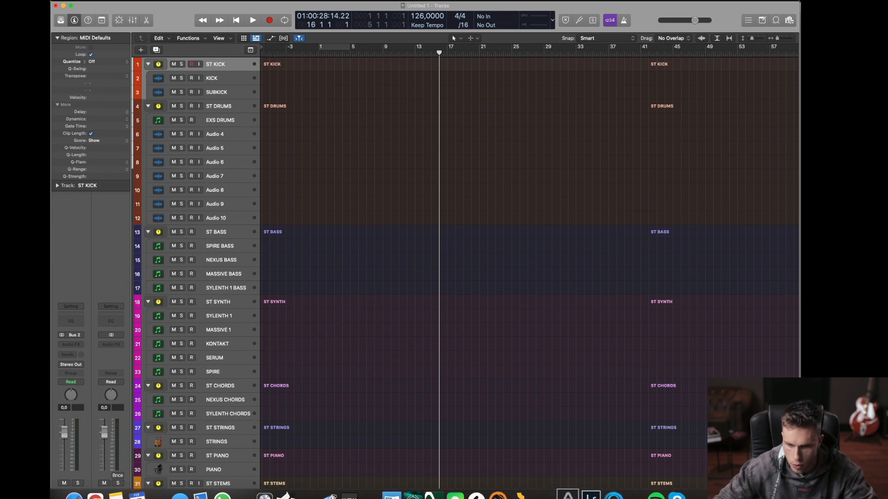
pyautogui.click(689, 498)
pyautogui.moveTo(693, 165); pyautogui.dragTo(527, 111)
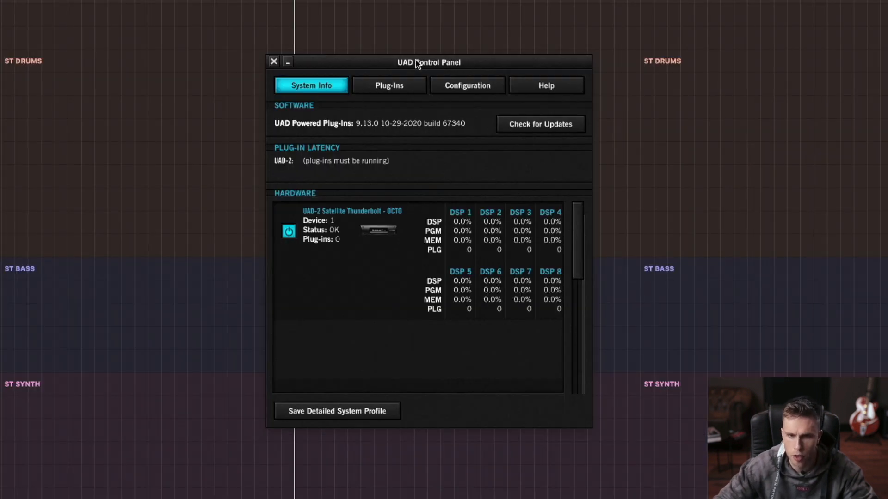
pyautogui.moveTo(418, 63); pyautogui.dragTo(473, 30)
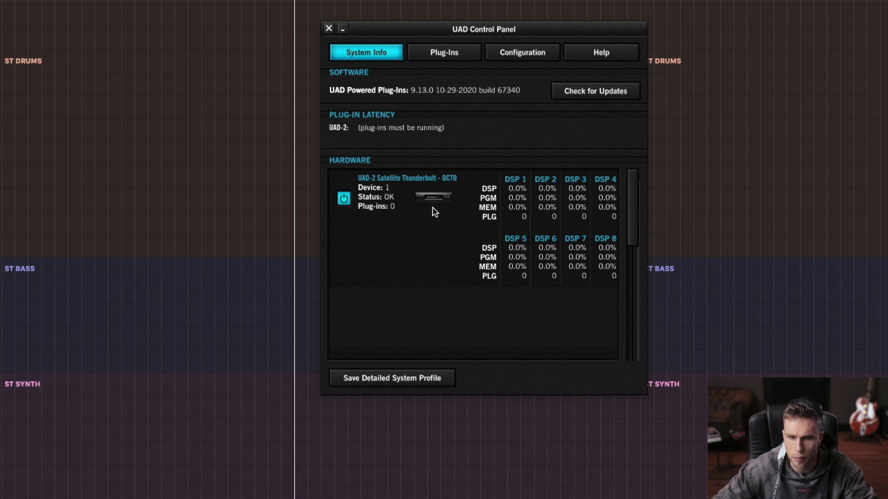
pyautogui.moveTo(435, 33)
pyautogui.mouseDown()
pyautogui.moveTo(457, 34)
pyautogui.moveTo(442, 39)
pyautogui.mouseUp()
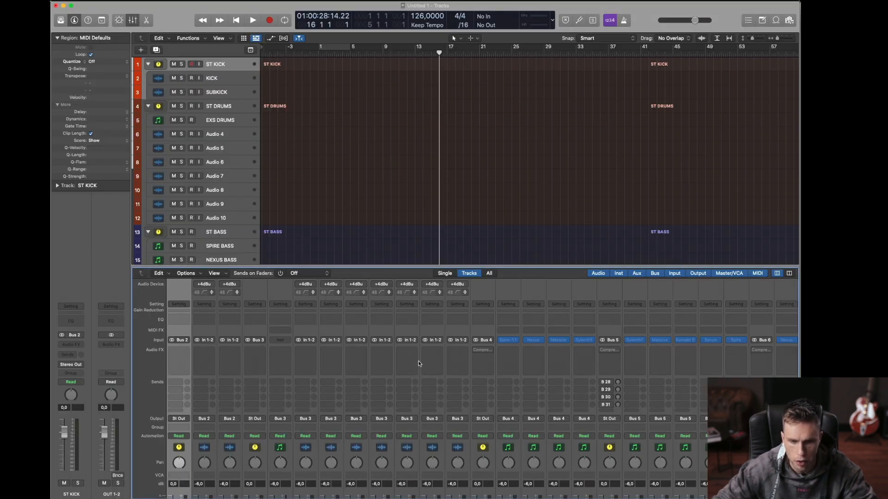
# Insert a Compressor in the first Audio FX slot of the Audio 17 channel strip and close its plug-in window
pyautogui.scroll(-1, 418, 363)
pyautogui.scroll(4, 418, 360)
pyautogui.hscroll(10, 444, 358)
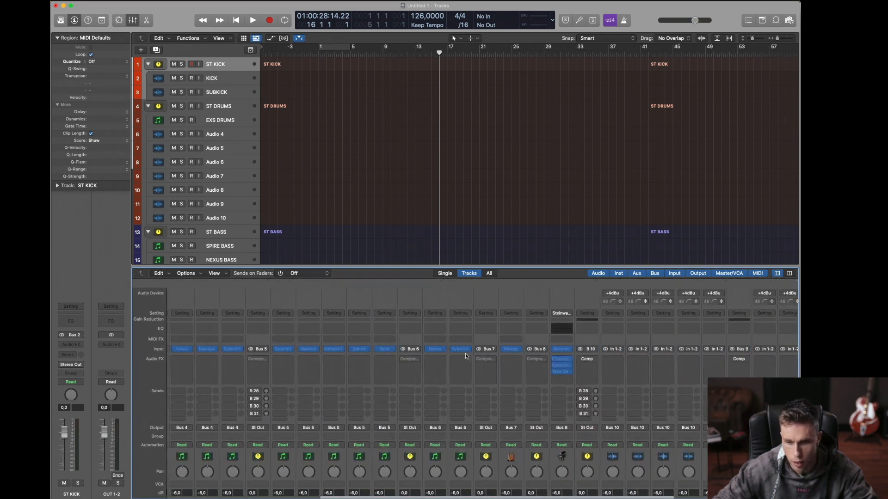
pyautogui.scroll(-3, 467, 355)
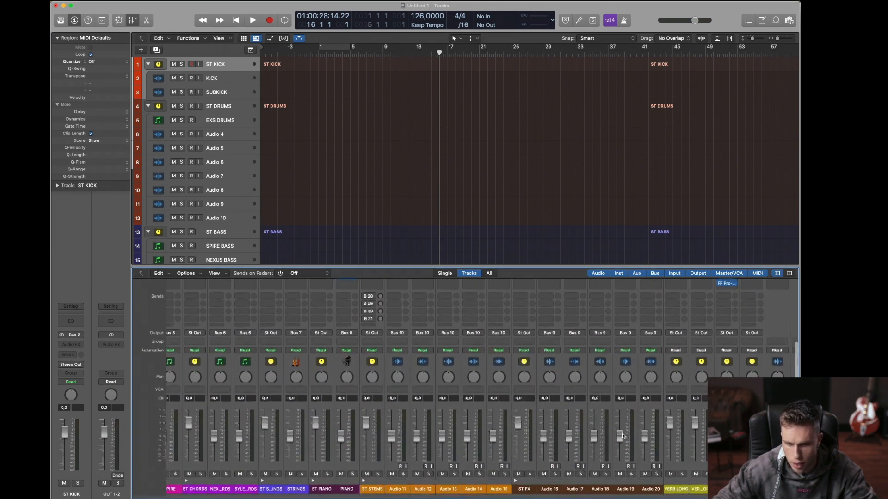
pyautogui.scroll(3, 622, 435)
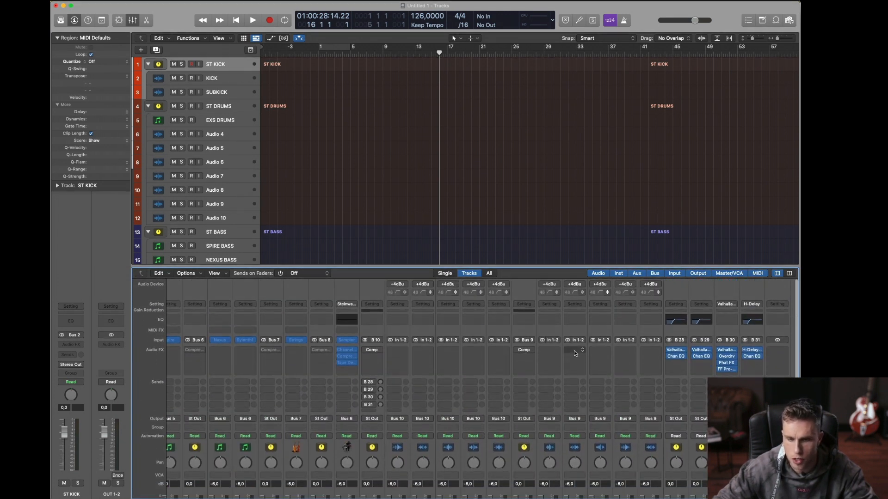
pyautogui.click(575, 354)
pyautogui.moveTo(599, 391)
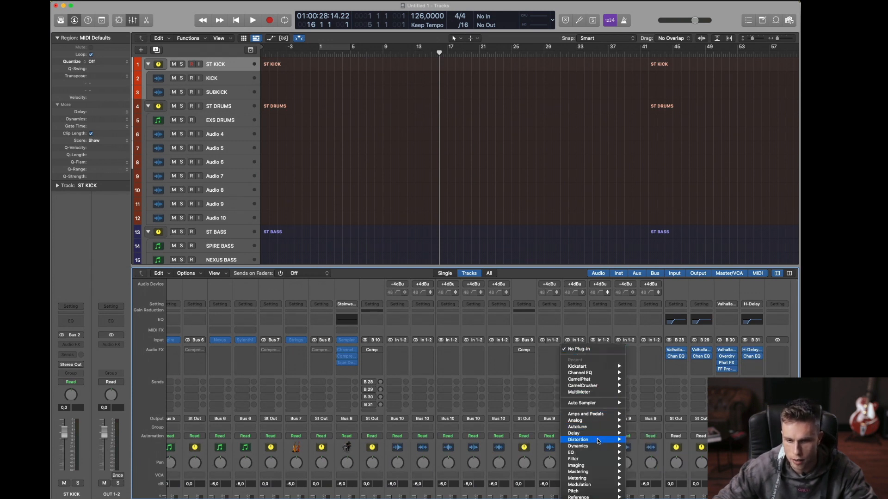
pyautogui.moveTo(624, 450)
pyautogui.click(694, 456)
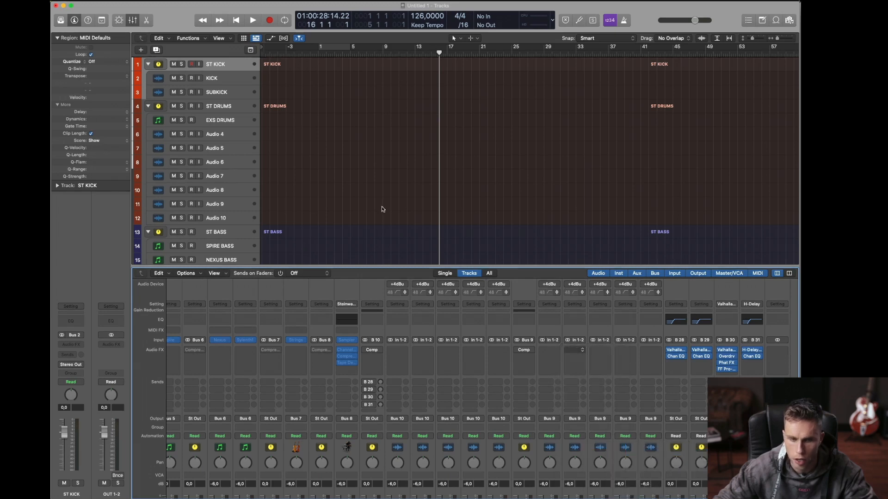
pyautogui.click(196, 76)
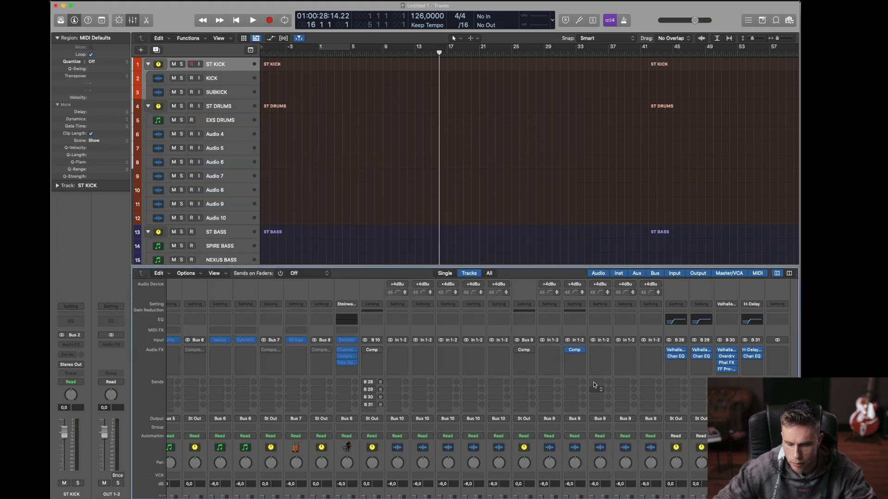
# Insert the Universal Audio plug-in UAD Galaxy Tape Echo below the Compressor on Audio 17 and move its window aside
pyautogui.click(580, 361)
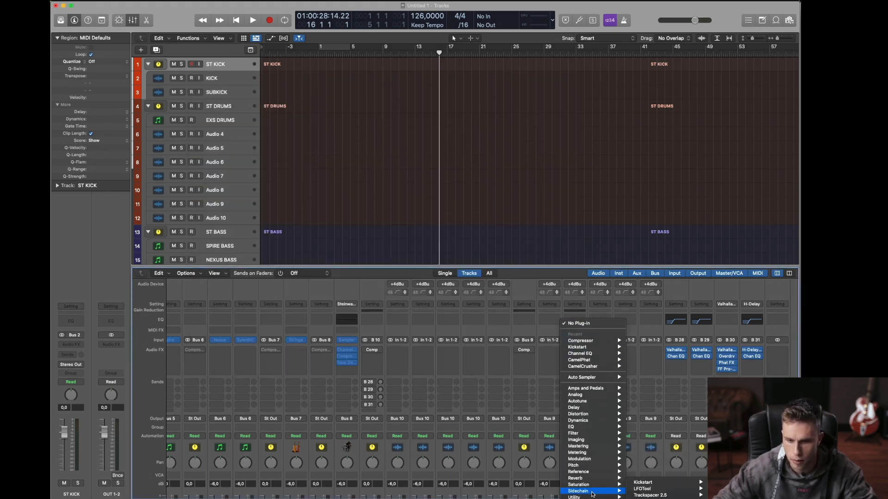
pyautogui.moveTo(591, 498)
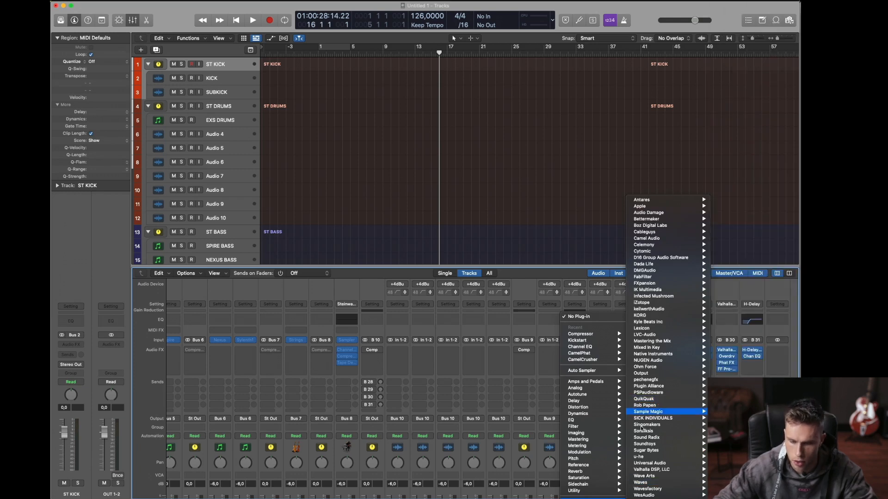
pyautogui.moveTo(662, 463)
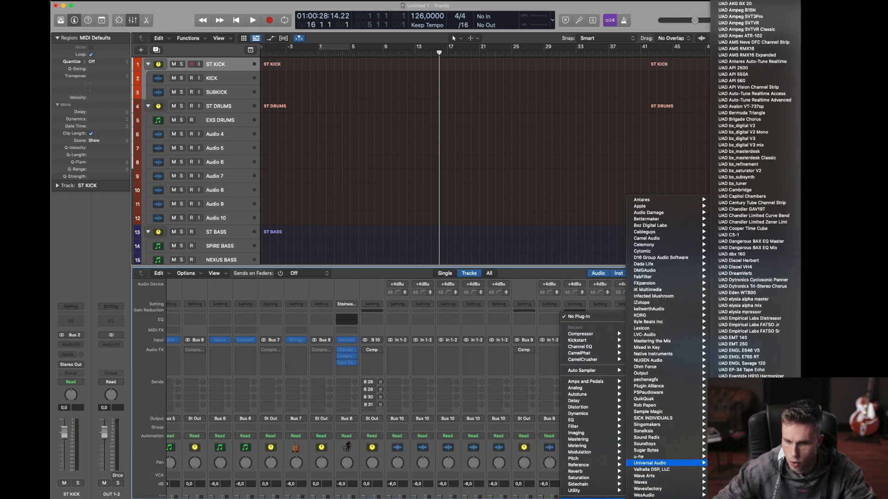
pyautogui.click(741, 440)
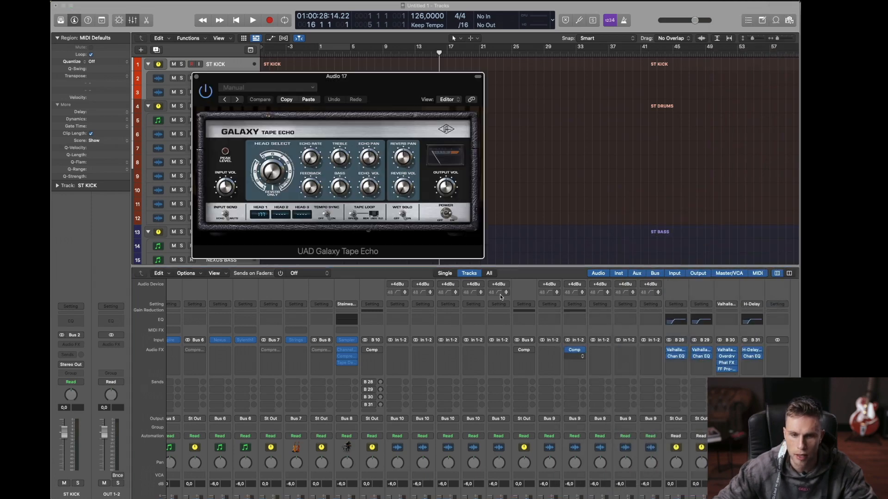
pyautogui.moveTo(341, 72); pyautogui.dragTo(535, 71)
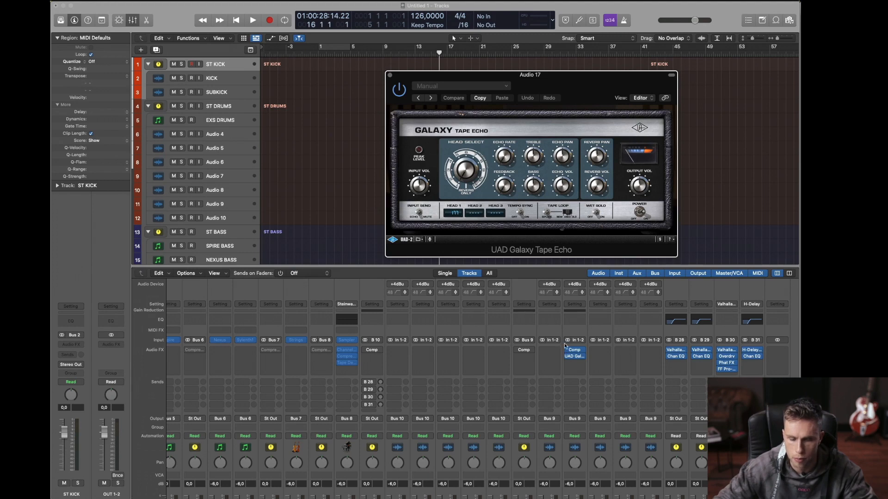
pyautogui.scroll(-5, 565, 346)
pyautogui.scroll(6, 590, 336)
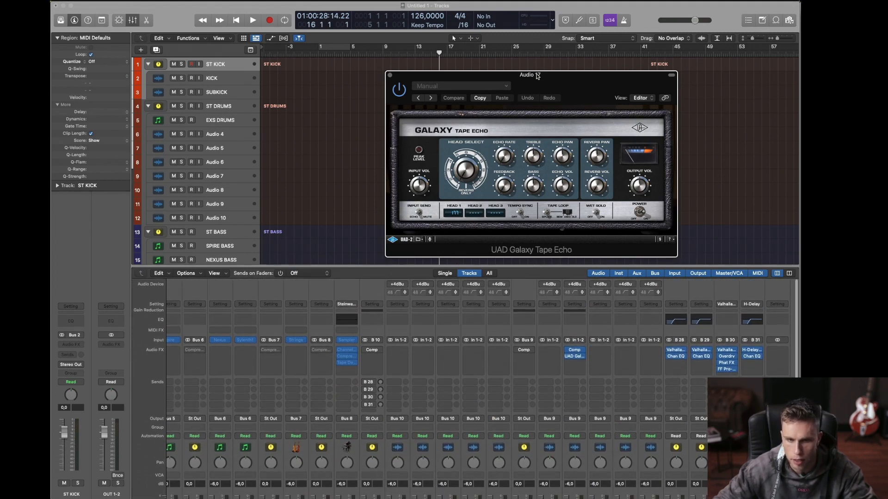
# Move the UAD Galaxy Tape Echo window aside, inspect the Compressor on Audio 17 and close the Compressor window
pyautogui.moveTo(537, 77); pyautogui.dragTo(492, 74)
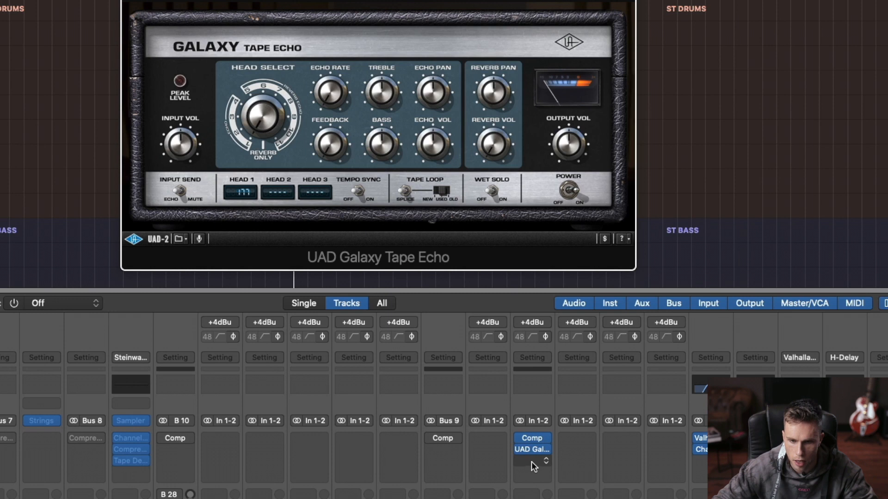
pyautogui.scroll(-1, 530, 459)
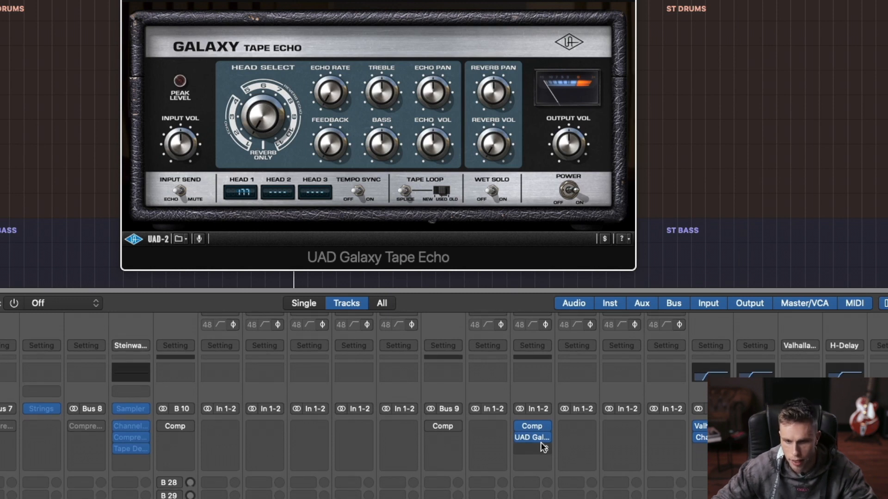
pyautogui.scroll(-5, 549, 485)
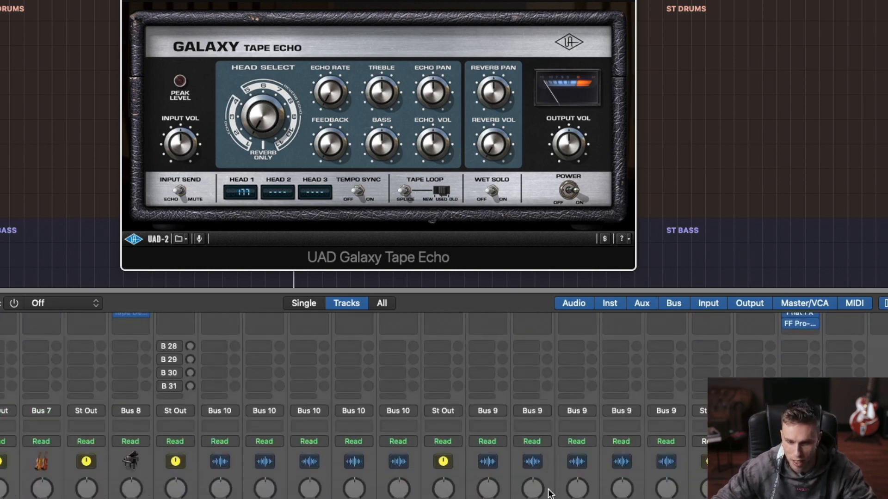
pyautogui.scroll(6, 550, 483)
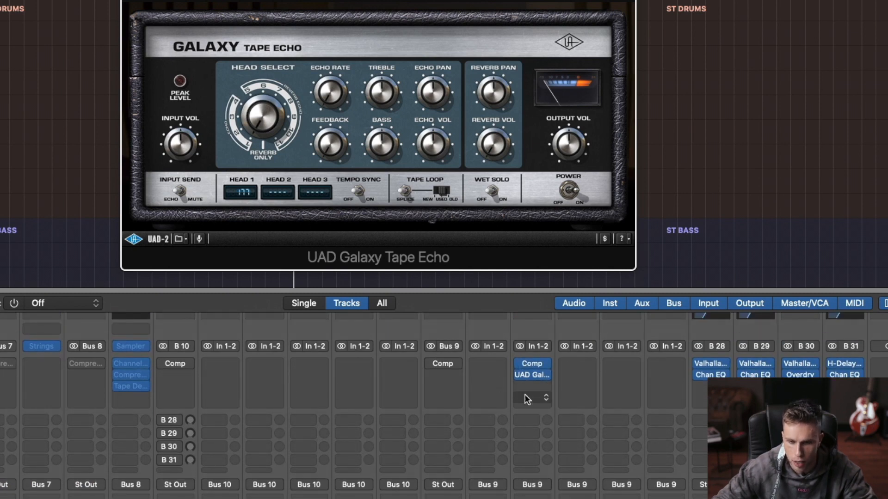
pyautogui.click(532, 363)
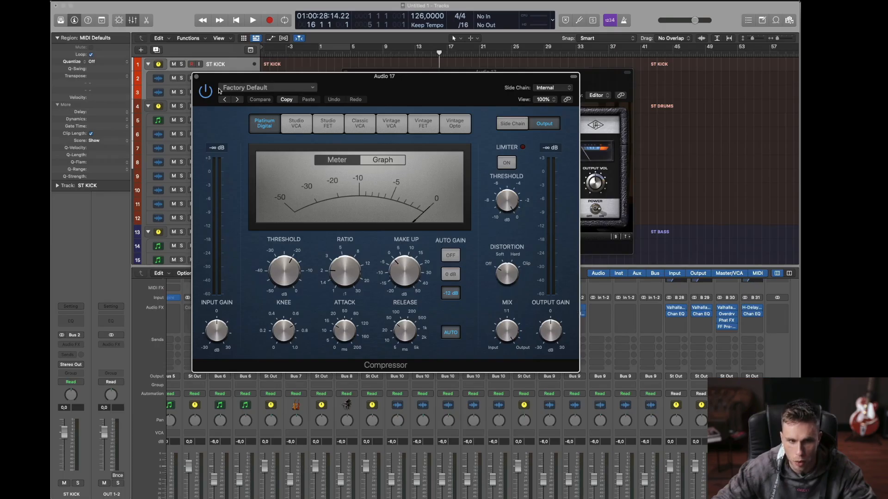
pyautogui.click(196, 76)
# Move the UAD Galaxy Tape Echo from Audio 17 to the Sylenth1 channel strip and remove it from there
pyautogui.hscroll(-5, 594, 319)
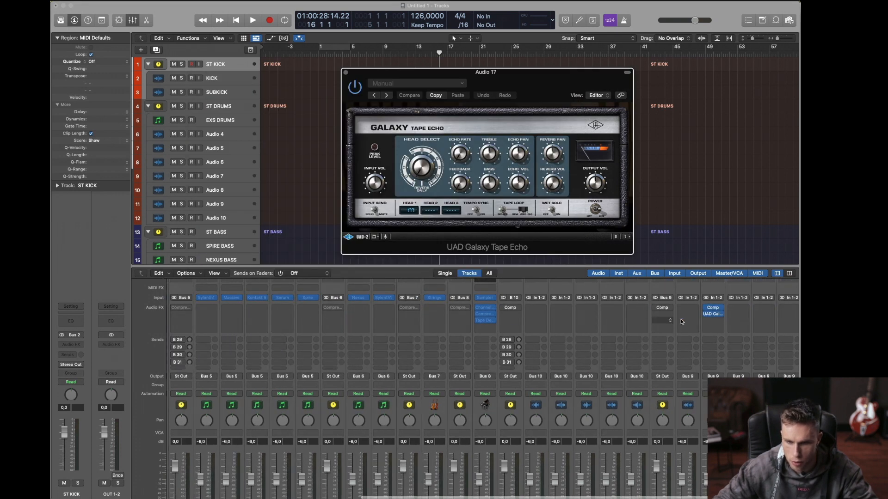
pyautogui.moveTo(713, 317); pyautogui.dragTo(385, 317)
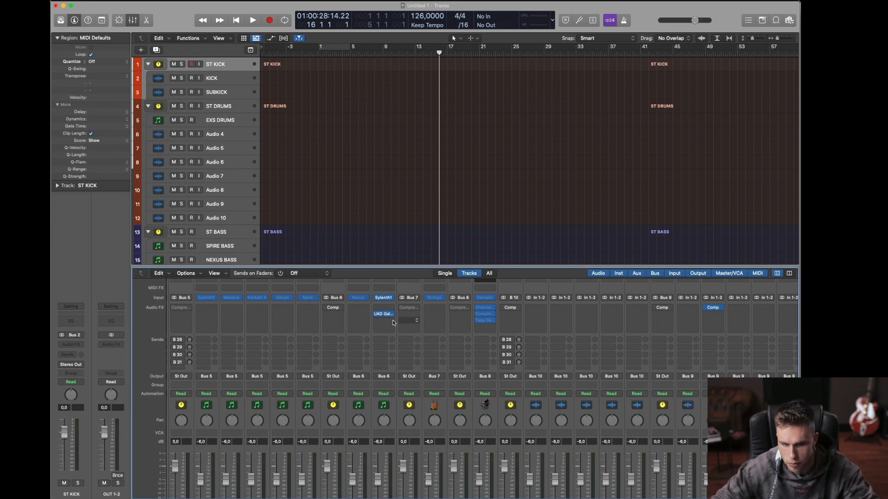
pyautogui.click(391, 315)
pyautogui.click(415, 317)
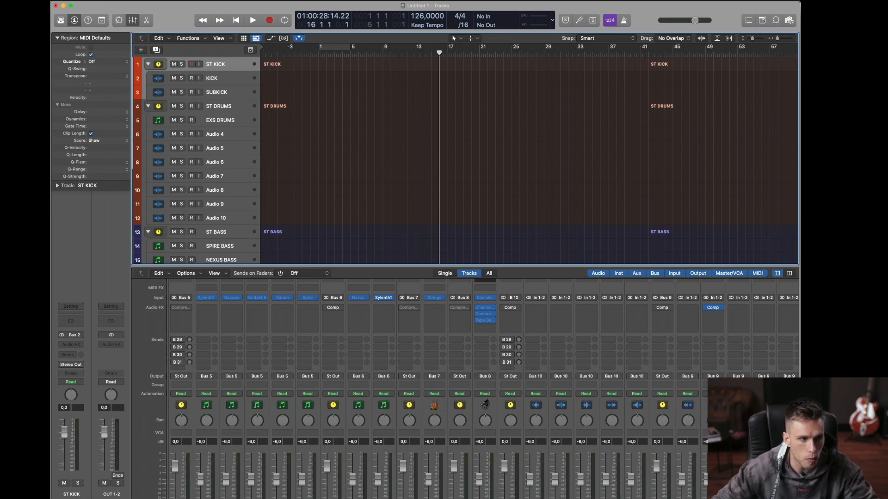
# Bring up the general Audio preferences and review the Plug-in Latency Compensation choices, keeping All selected
pyautogui.press('super+comma')
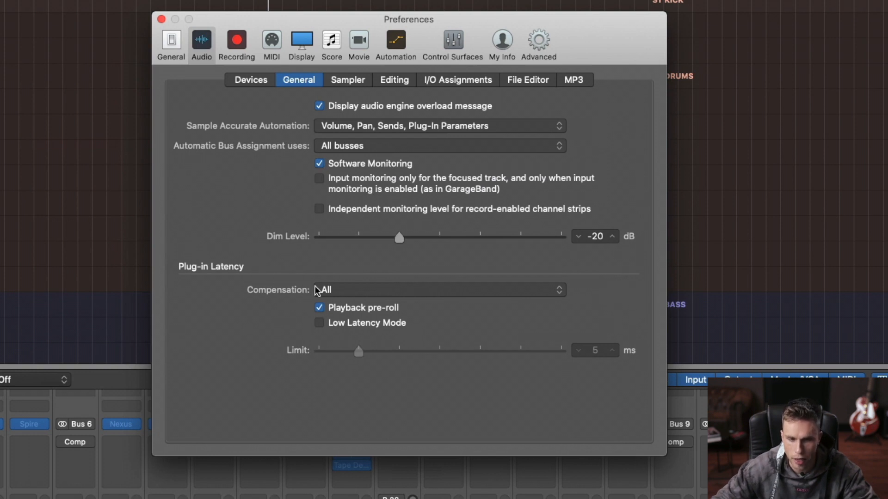
pyautogui.click(331, 291)
pyautogui.click(355, 291)
pyautogui.click(377, 292)
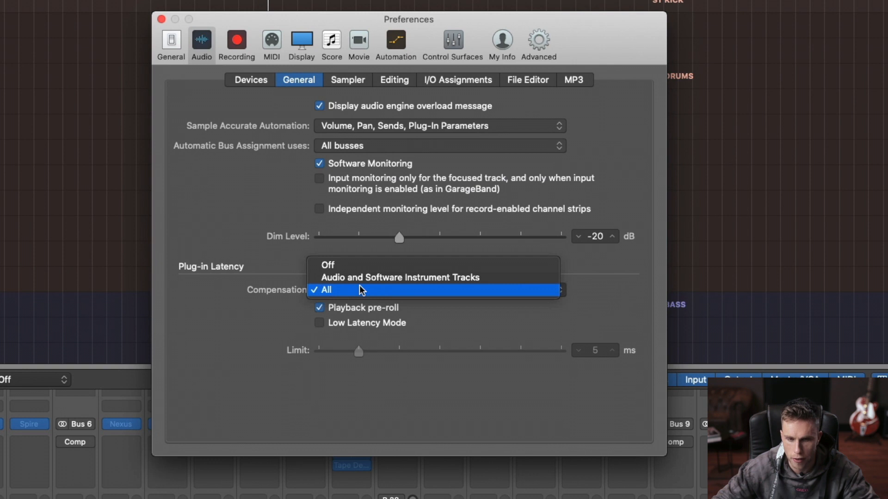
pyautogui.click(330, 290)
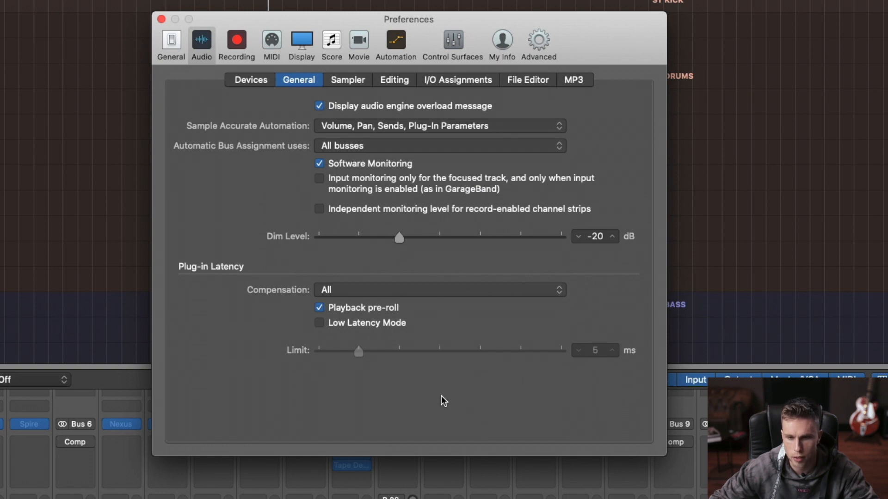
pyautogui.click(349, 291)
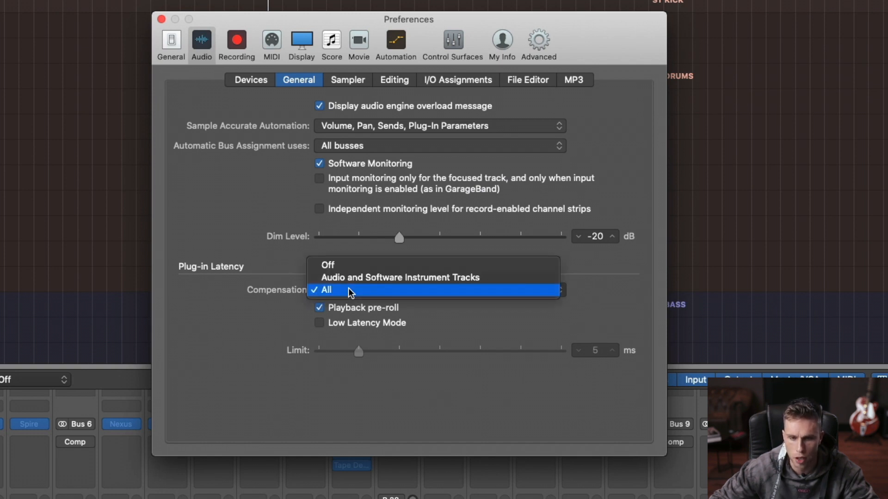
pyautogui.click(199, 320)
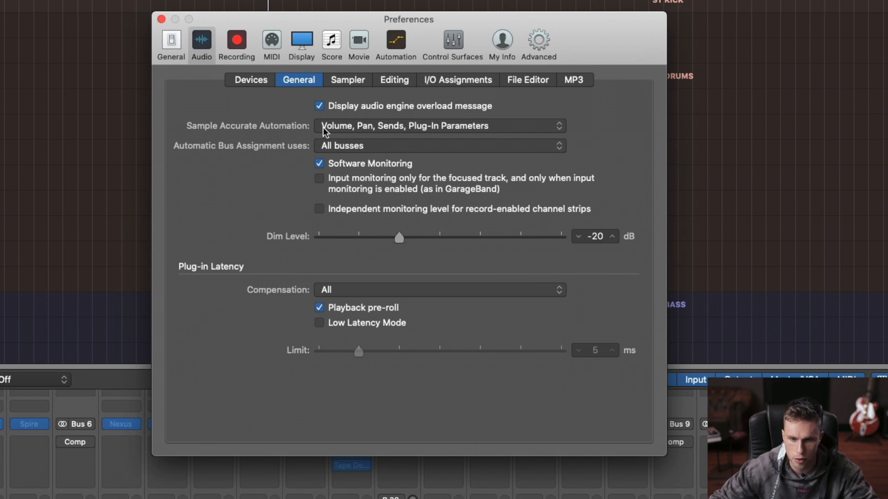
# Review the Sampler, Editing, I/O Assignments, File Editor and MP3 audio preferences, keeping the mono bit rate at 320 kbps
pyautogui.click(333, 83)
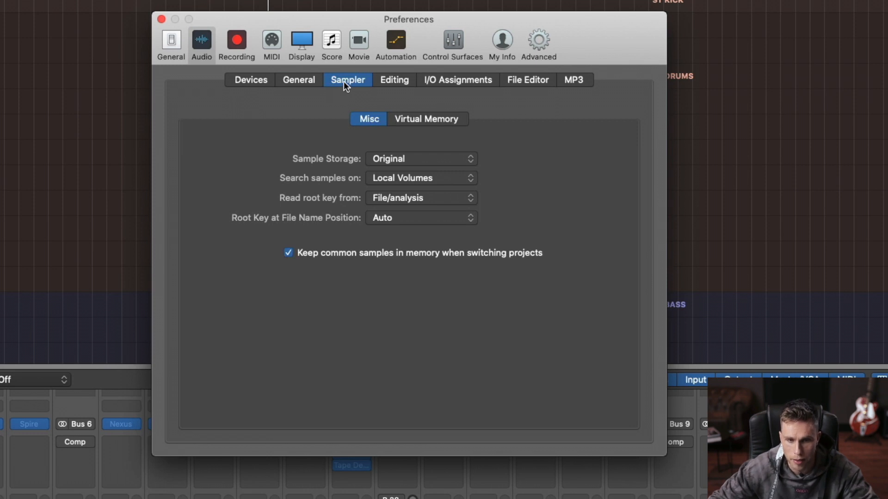
pyautogui.click(389, 82)
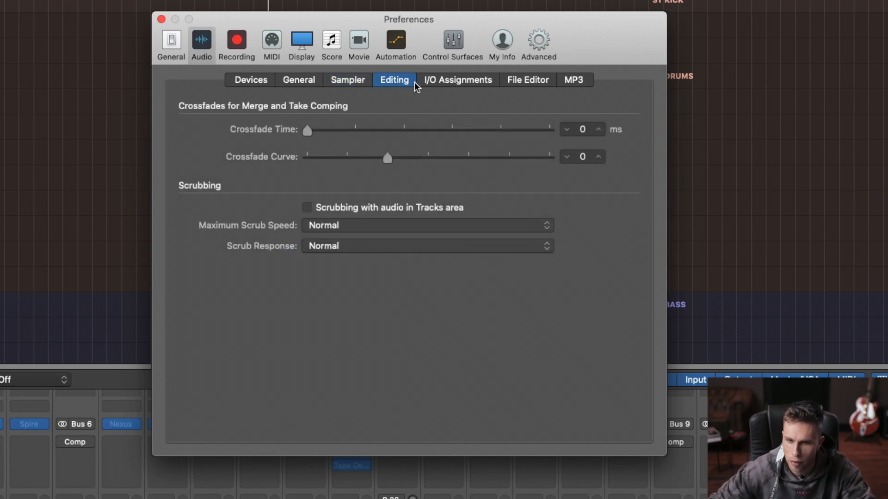
pyautogui.click(423, 80)
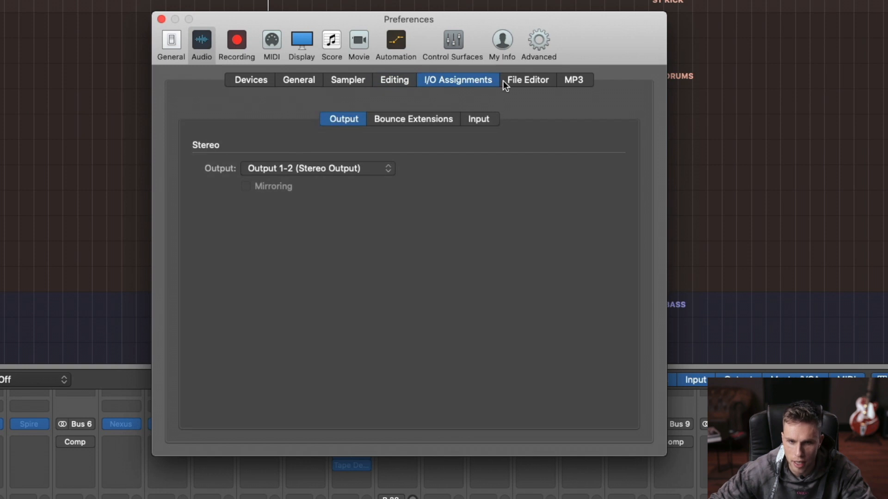
pyautogui.click(537, 80)
pyautogui.click(573, 81)
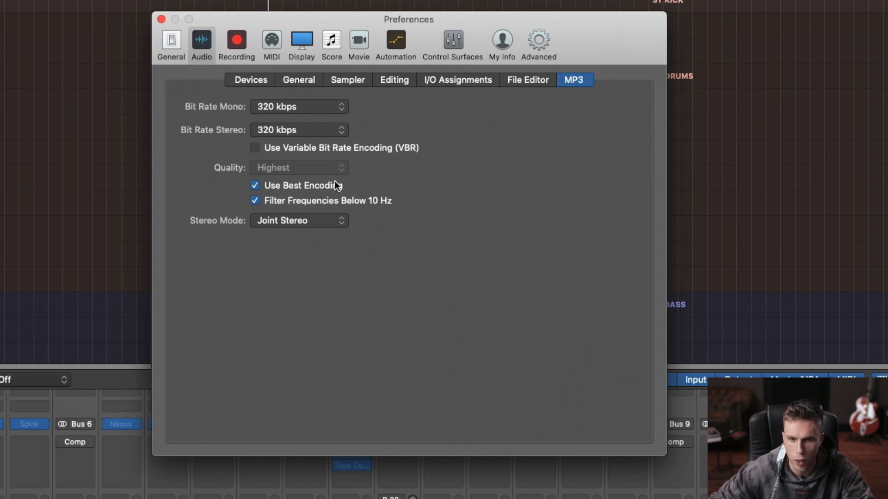
pyautogui.click(276, 101)
pyautogui.click(285, 110)
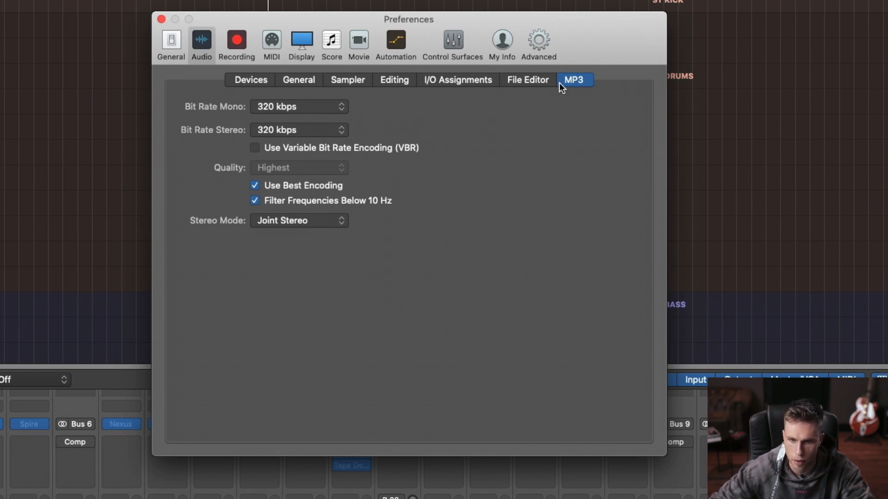
# Show the Recording preferences and review the Recording File Type choices, keeping WAVE (BWF)
pyautogui.click(233, 44)
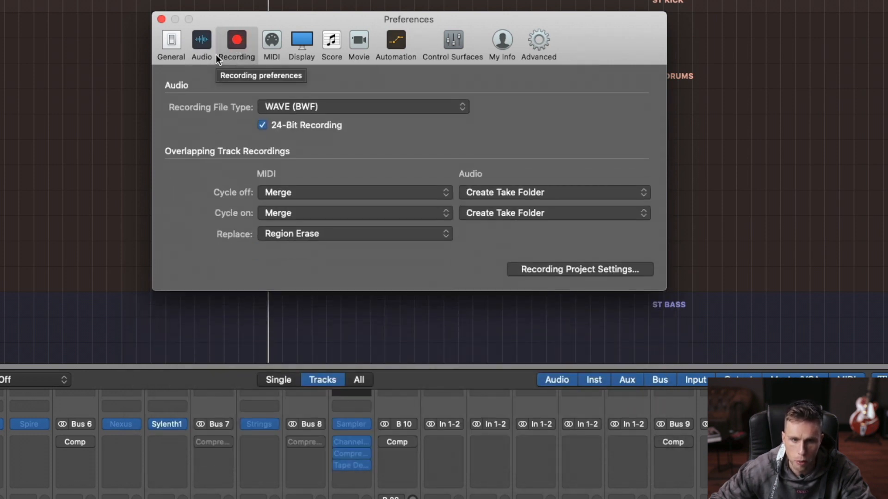
pyautogui.click(341, 109)
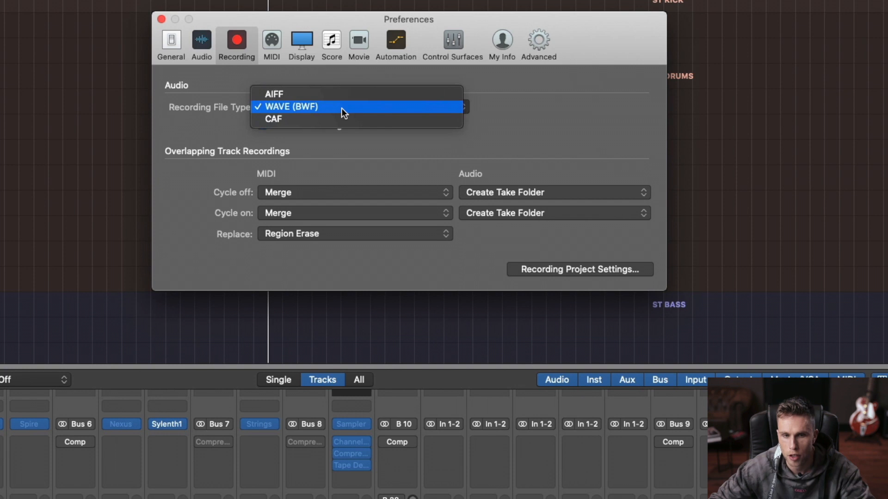
pyautogui.click(554, 101)
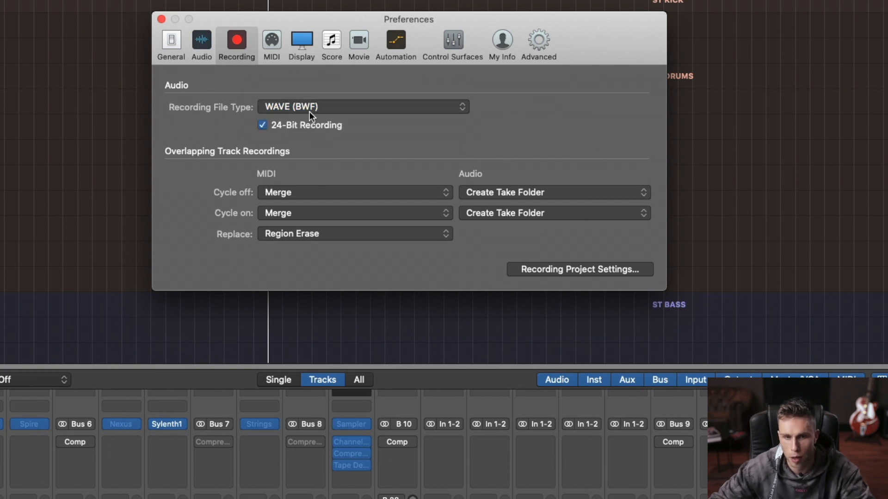
pyautogui.click(319, 109)
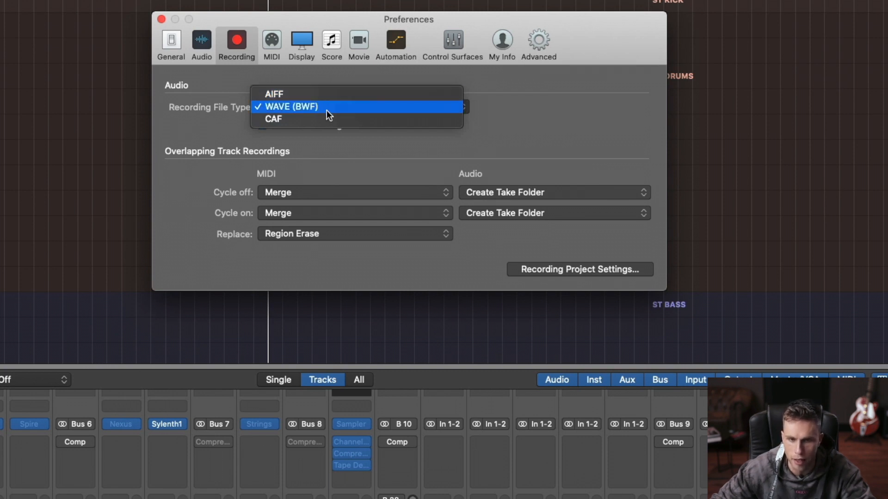
pyautogui.click(384, 107)
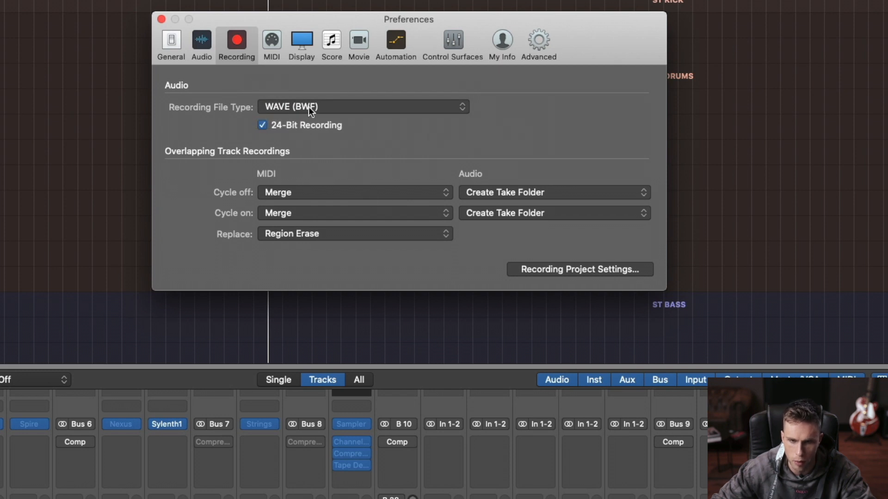
# Look over the MIDI preferences and the General, Tracks, Mixer and Editors pages of the Display preferences
pyautogui.click(270, 52)
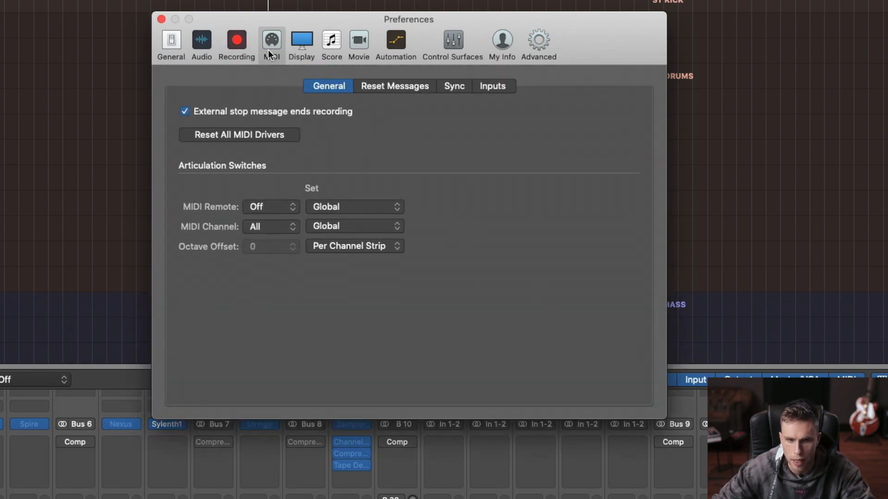
pyautogui.click(298, 43)
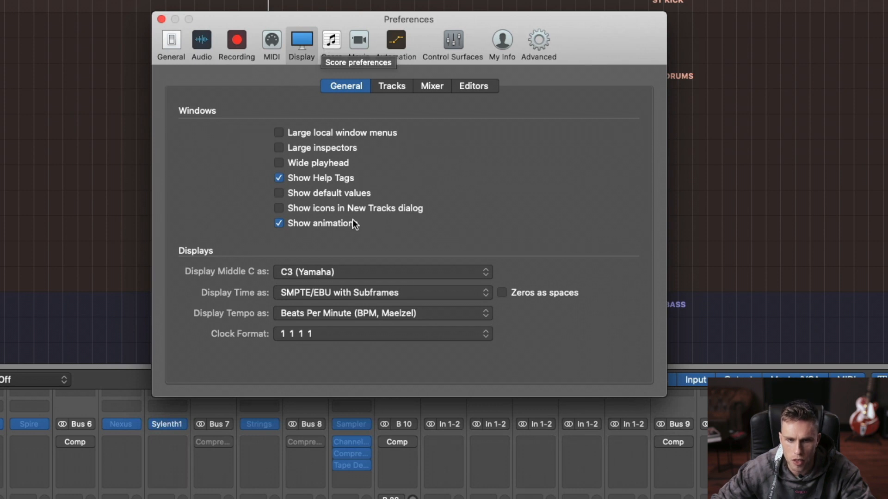
pyautogui.click(390, 84)
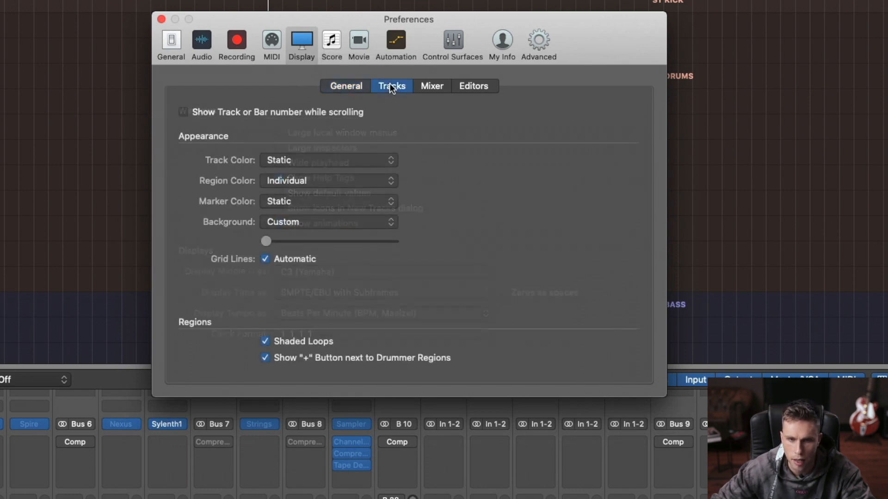
pyautogui.click(426, 84)
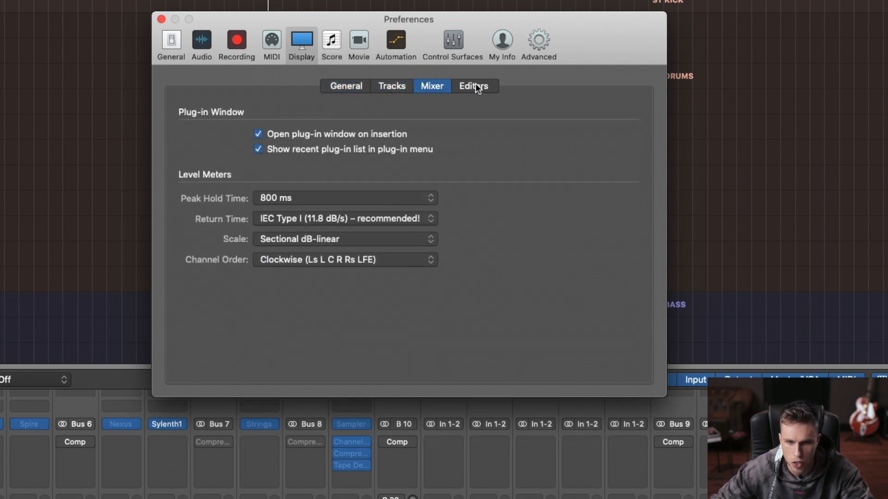
pyautogui.click(477, 84)
pyautogui.click(441, 84)
pyautogui.click(476, 87)
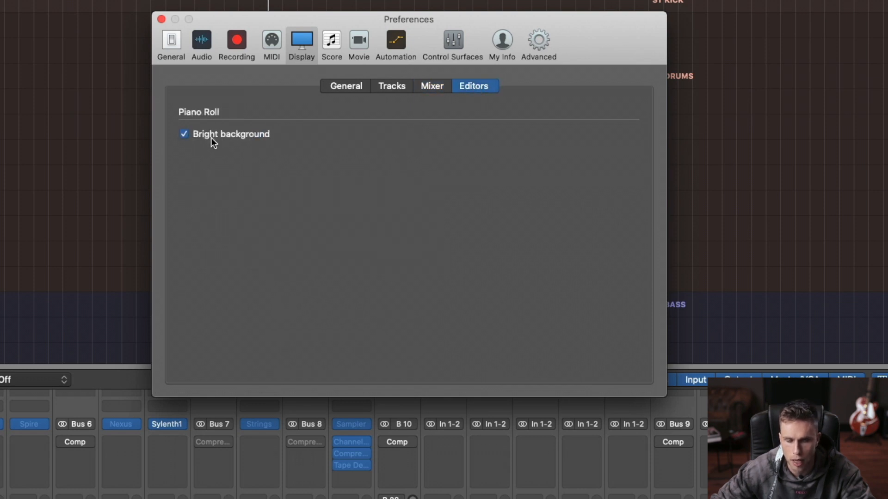
# Point out the Piano Roll's Bright background option, leaving it enabled, and revisit the other Display preference pages
pyautogui.click(185, 135)
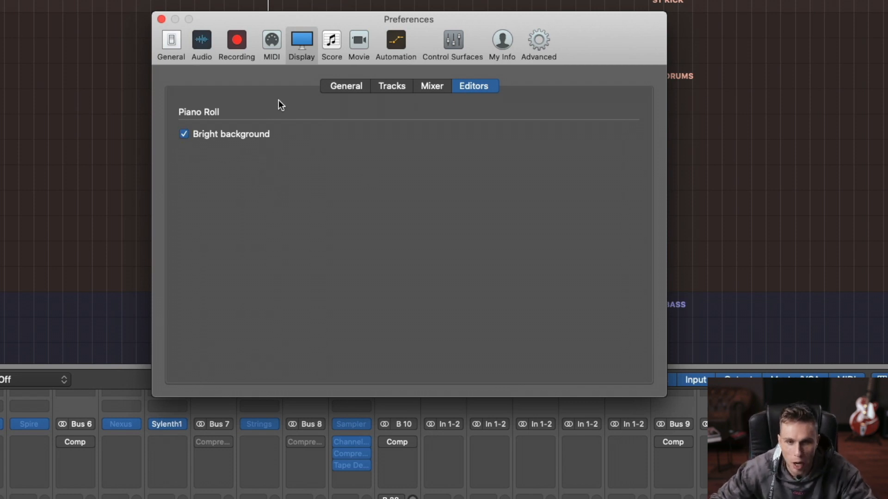
pyautogui.click(428, 87)
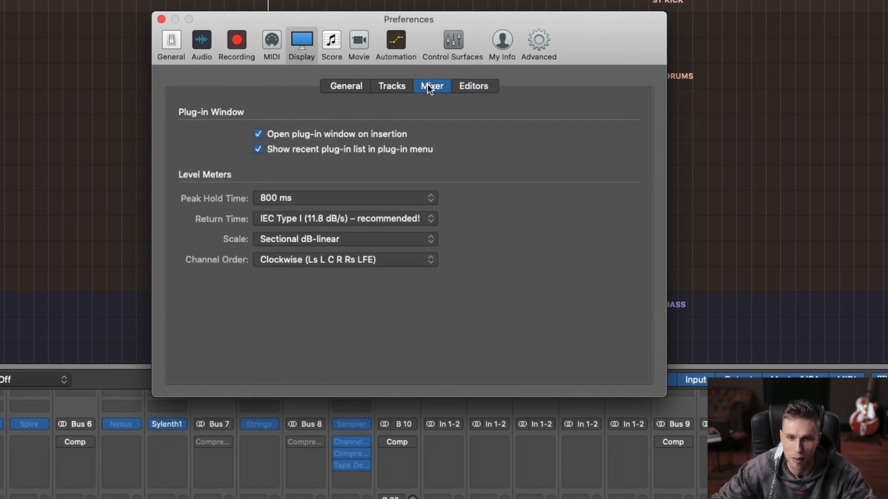
pyautogui.click(388, 83)
pyautogui.click(350, 86)
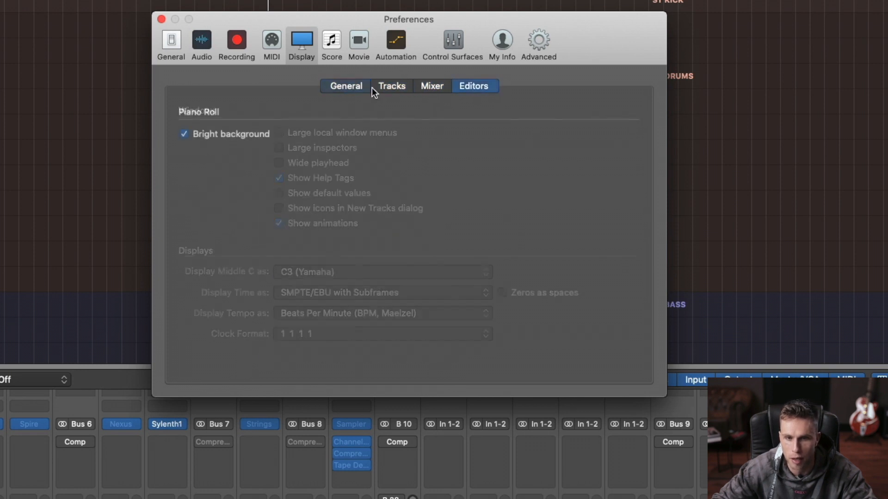
# Look over the Score and Movie preferences and shift the Preferences window slightly
pyautogui.click(329, 42)
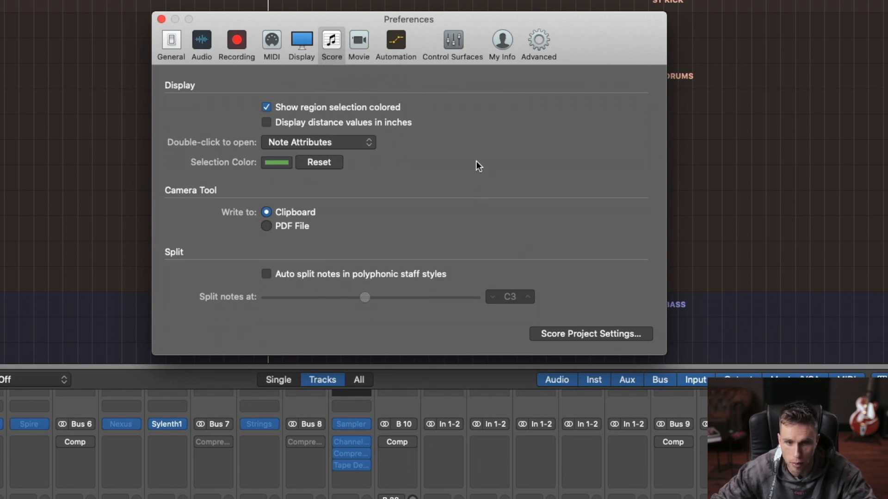
pyautogui.click(366, 54)
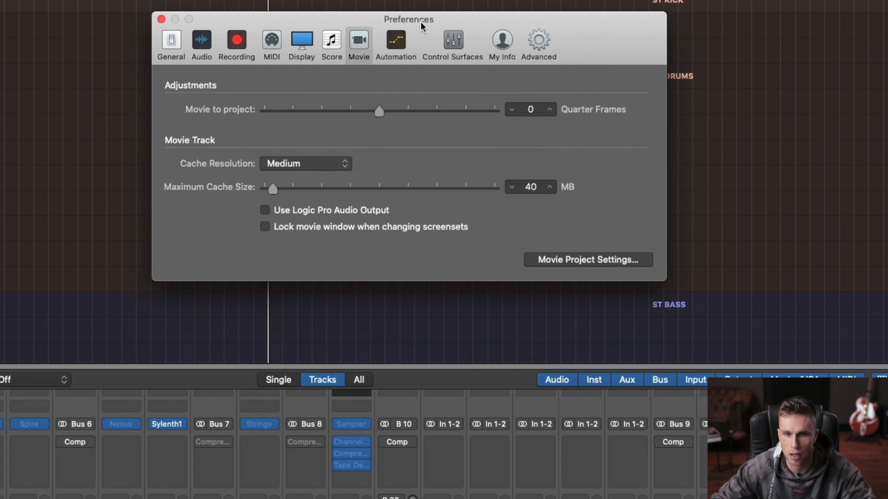
pyautogui.moveTo(420, 22); pyautogui.dragTo(381, 27)
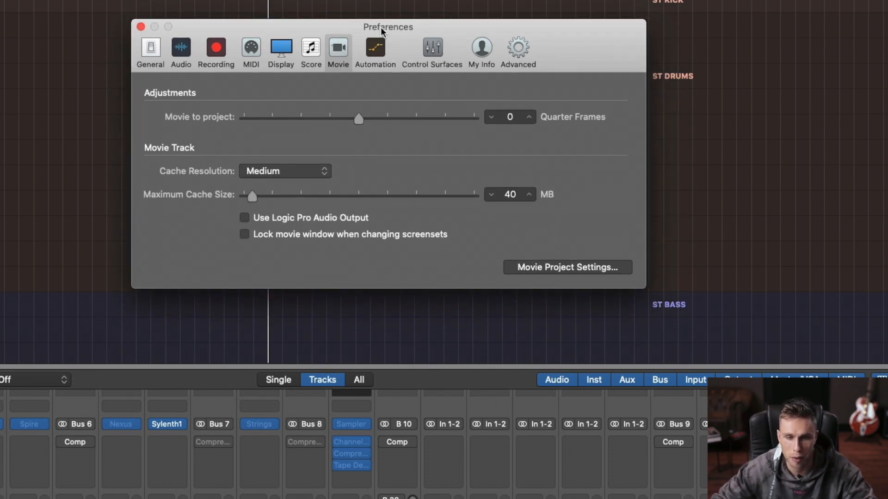
pyautogui.moveTo(381, 27); pyautogui.dragTo(376, 34)
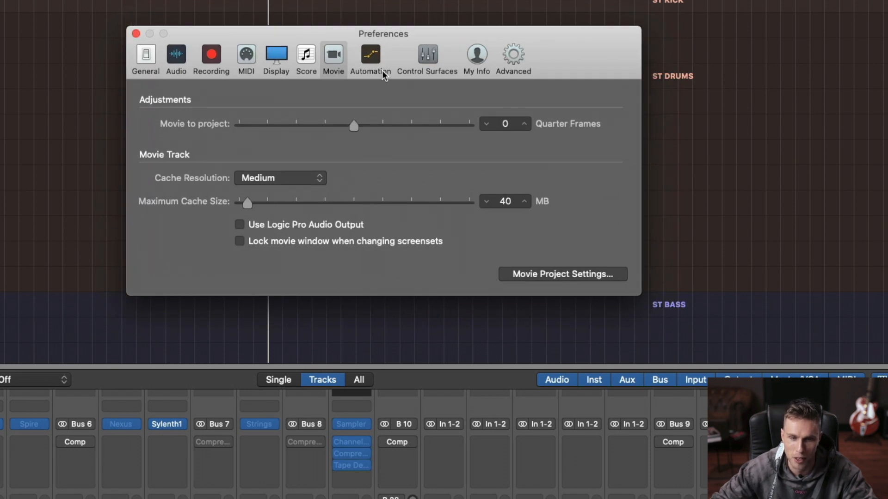
# Show the Automation preferences, review the choices for moving track automation with regions, keeping Ask, and close Preferences
pyautogui.click(382, 70)
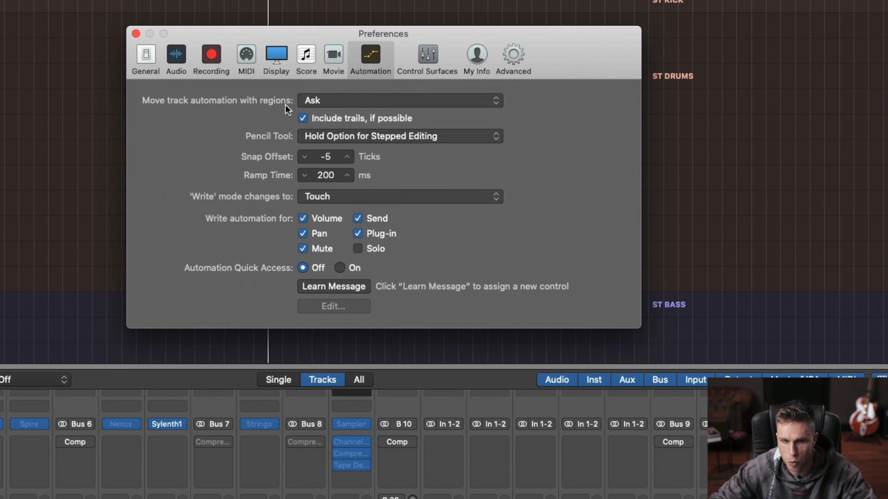
pyautogui.click(343, 101)
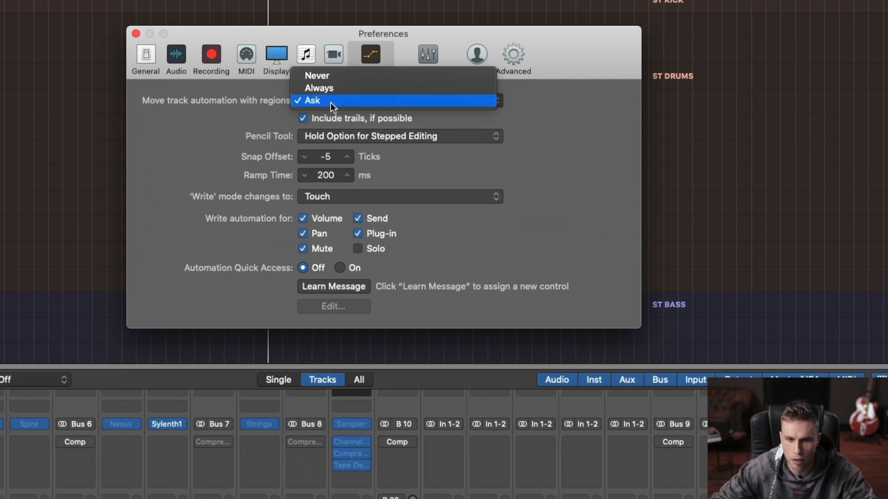
pyautogui.click(294, 36)
pyautogui.click(136, 32)
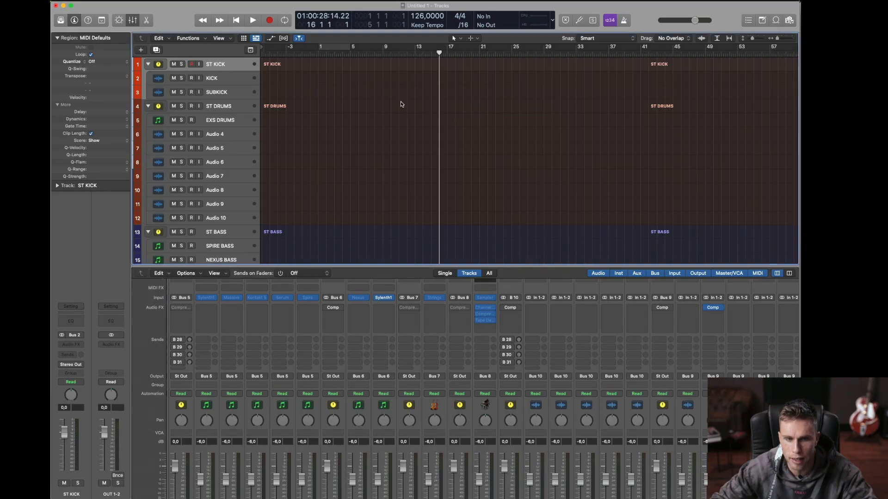
# Create an empty one-bar MIDI region at bar 13 on the EXS DRUMS track with the Pencil tool, and return to the Pointer tool
pyautogui.press('t')
pyautogui.press('Escape')
pyautogui.press('t')
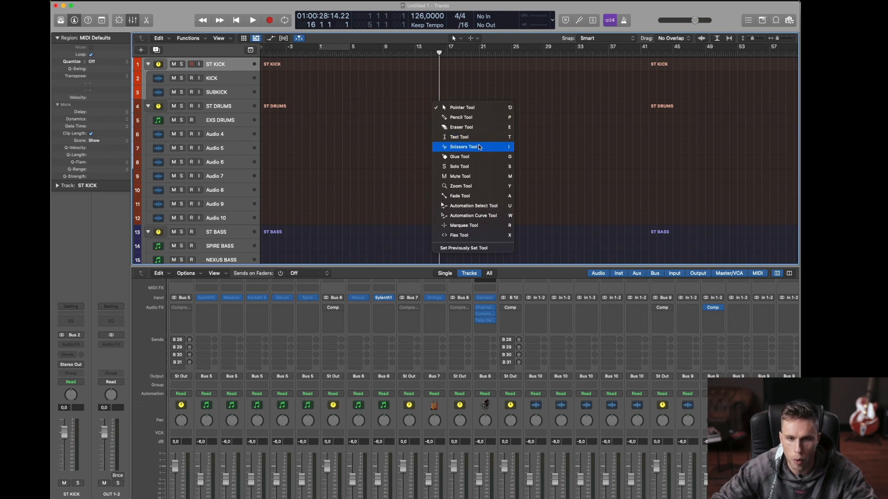
pyautogui.press('p')
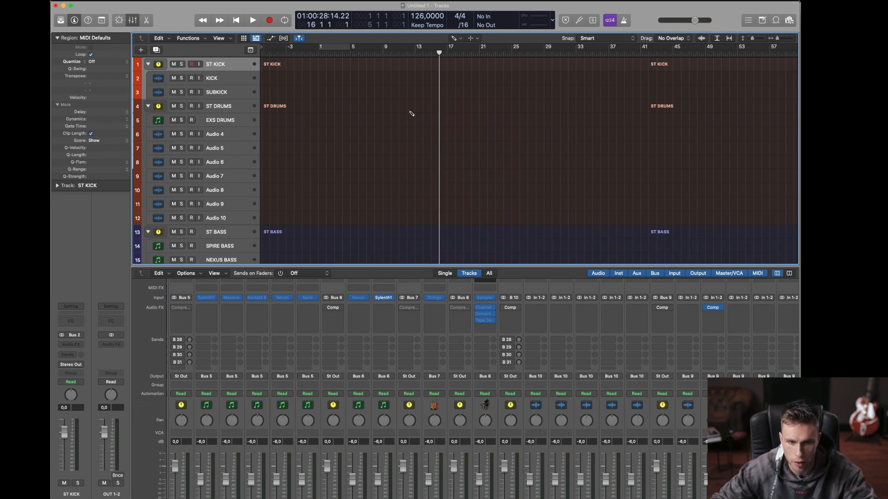
pyautogui.click(421, 116)
pyautogui.press('Escape')
pyautogui.press('Escape')
# Show track automation and add a few automation points around the new EXS DRUMS region
pyautogui.press('a')
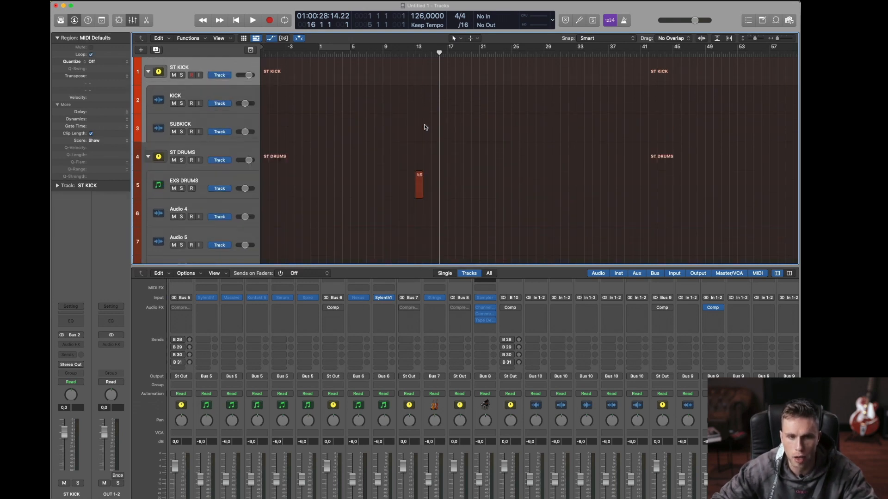
pyautogui.click(417, 219)
pyautogui.click(405, 217)
pyautogui.click(432, 217)
pyautogui.moveTo(425, 218); pyautogui.dragTo(425, 212)
# Hide the automation and copy the EXS DRUMS region from bar 13 to bar 33 without copying its automation data
pyautogui.press('a')
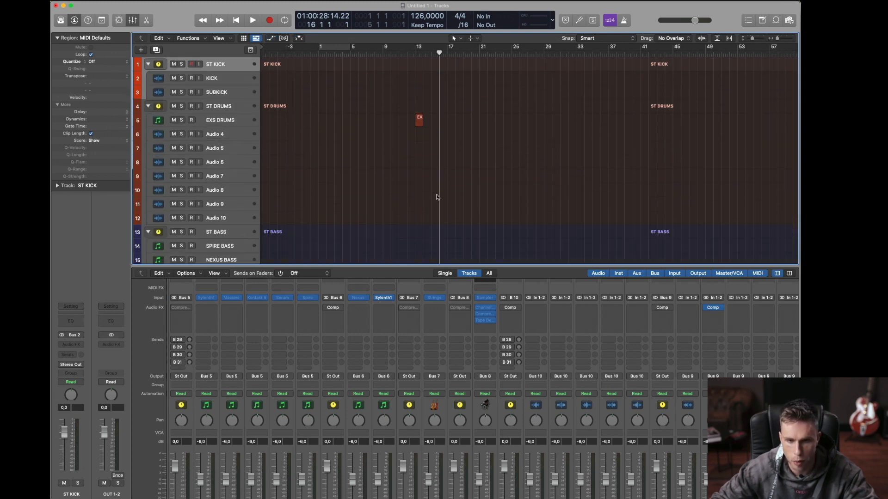
pyautogui.moveTo(419, 120); pyautogui.dragTo(581, 123)
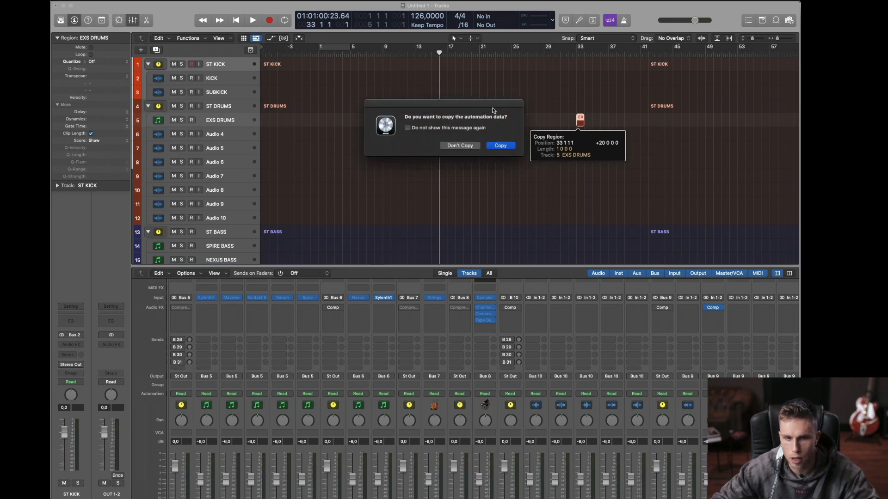
pyautogui.click(462, 145)
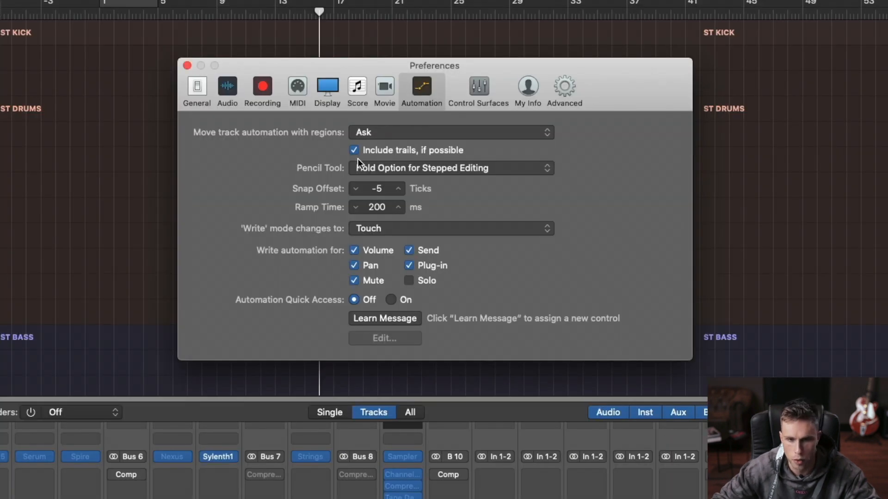
# Review the region automation choices in the Automation preferences again, keeping Ask, and look over the Control Surfaces and My Info preferences
pyautogui.click(467, 117)
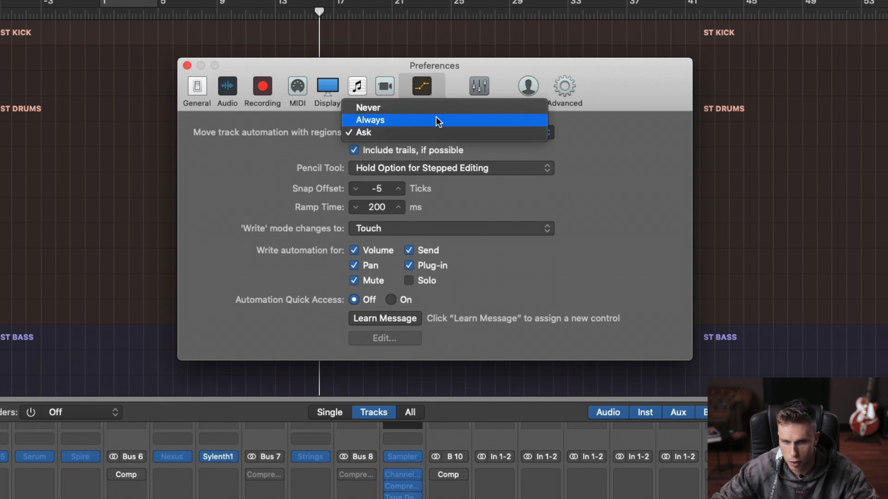
pyautogui.click(623, 94)
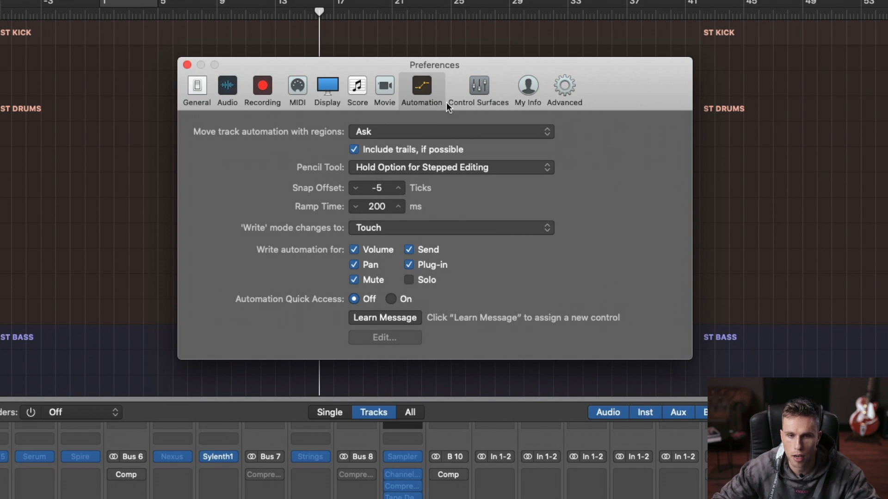
pyautogui.click(468, 85)
pyautogui.click(421, 135)
pyautogui.click(481, 131)
pyautogui.click(528, 86)
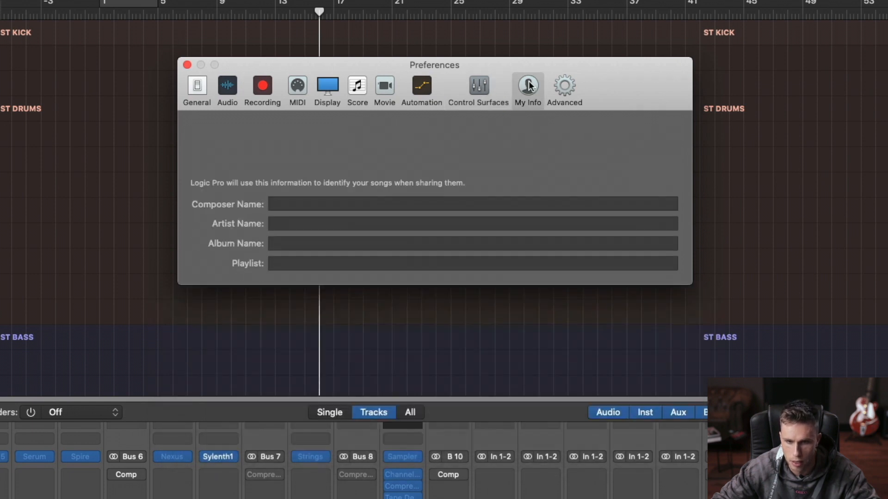
pyautogui.click(293, 143)
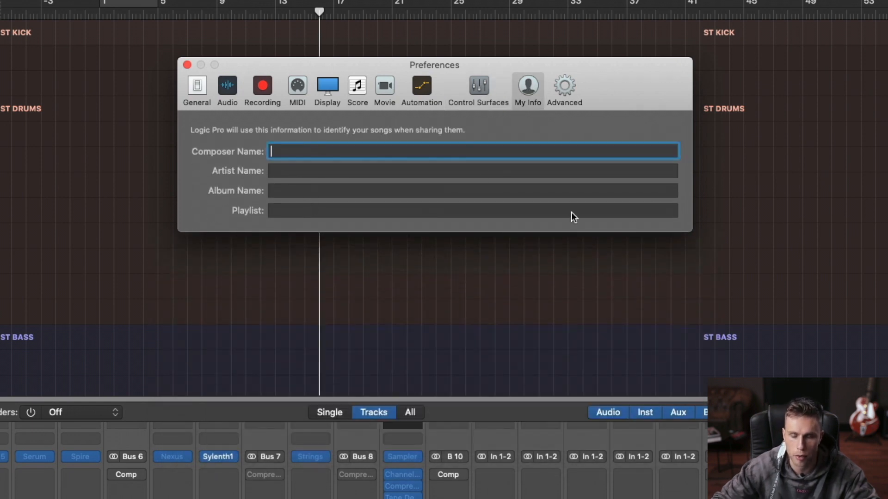
# Look over the Advanced preferences and their additional options, return to the General preferences and close the Preferences window
pyautogui.click(567, 93)
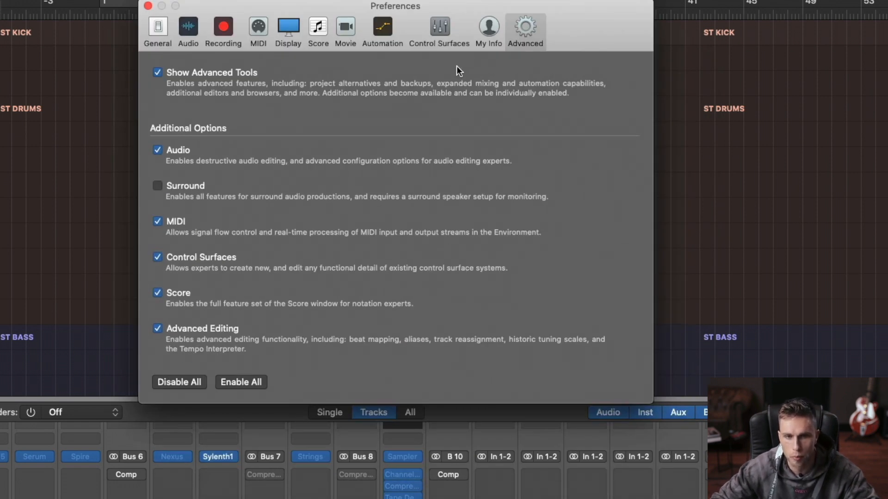
pyautogui.moveTo(586, 2); pyautogui.dragTo(588, 17)
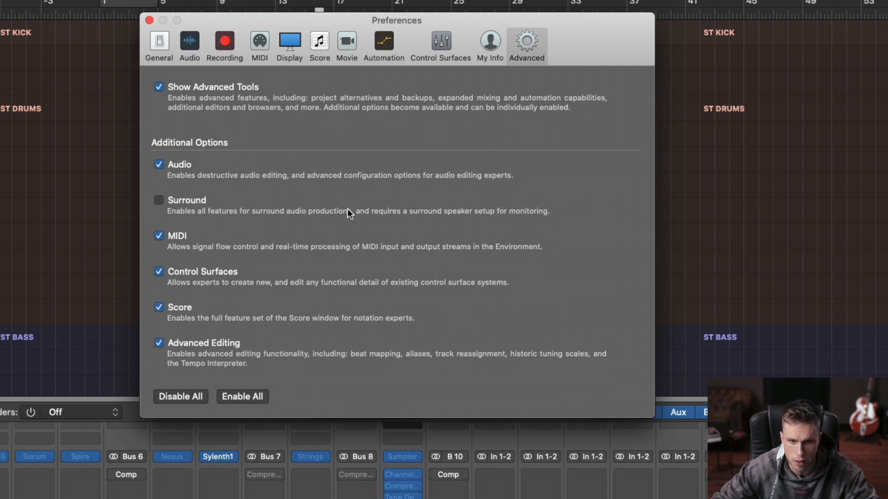
pyautogui.click(167, 48)
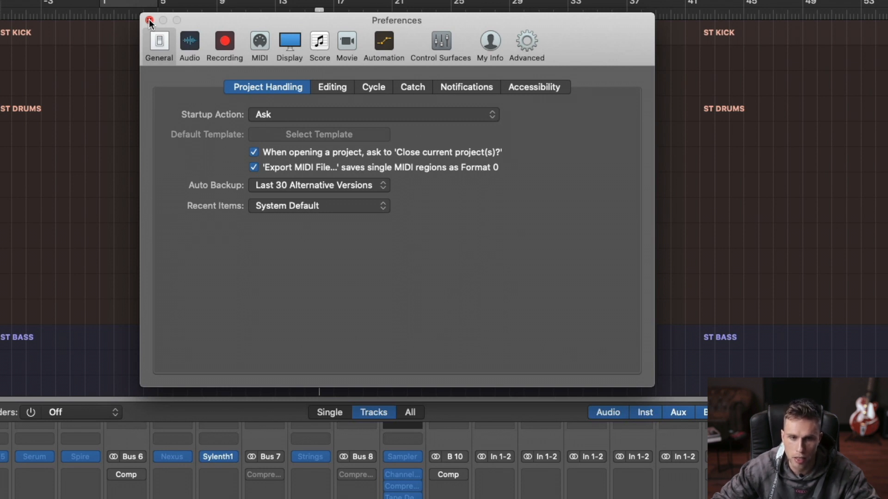
pyautogui.click(149, 21)
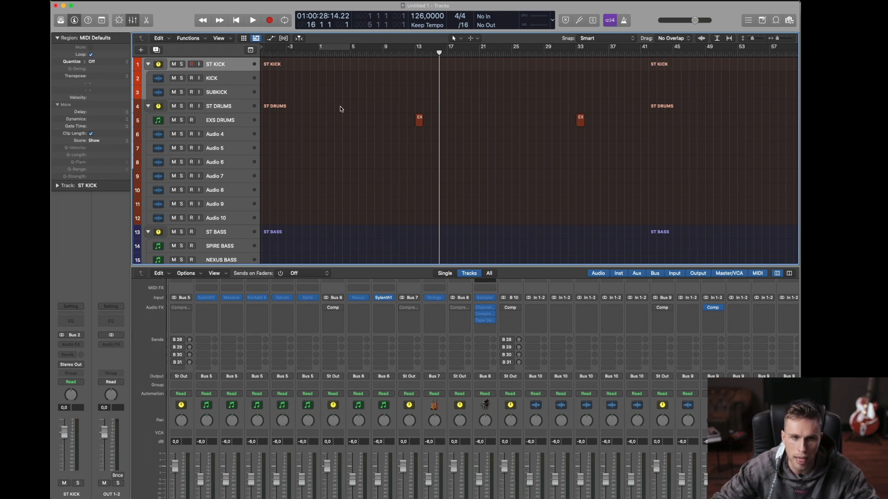